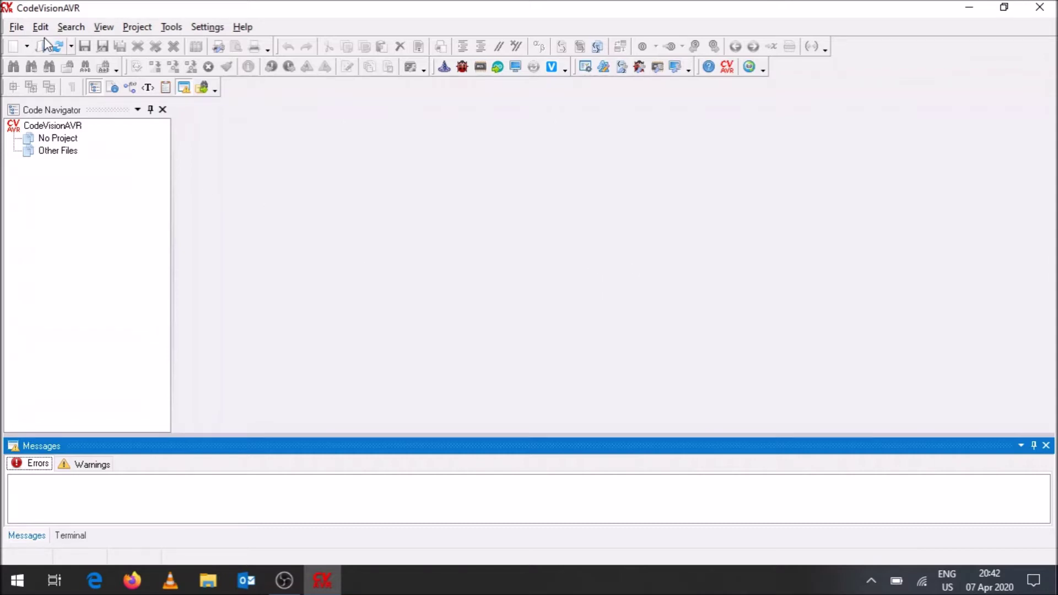
Step: Create a new project using CodeWizardAVR for the AVR8 (ATtiny, ATmega, AT90) chip family
{"action": "left_click", "coordinate": [17, 27]}
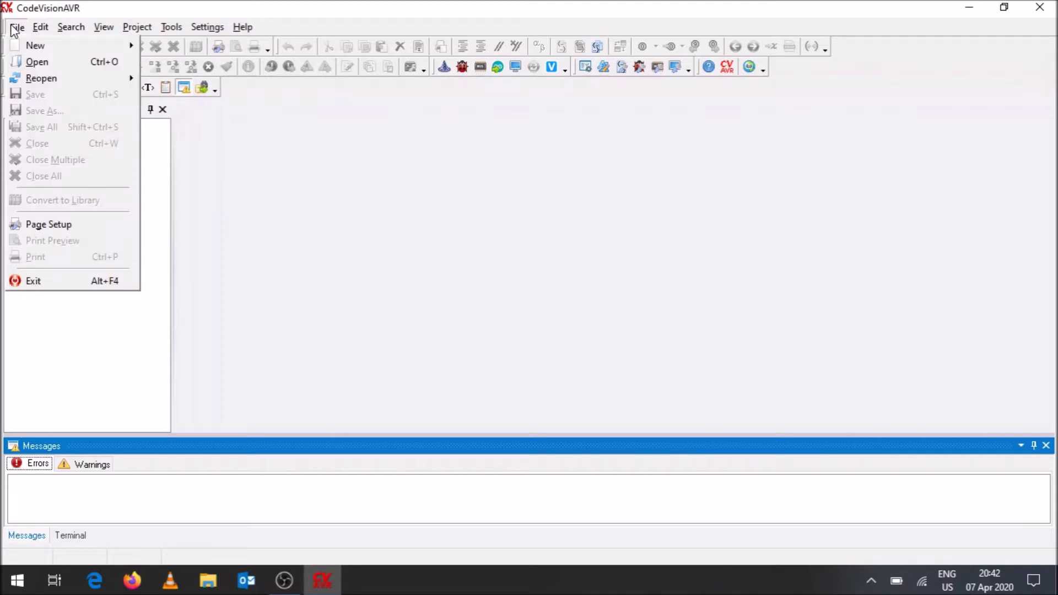
{"action": "mouse_move", "coordinate": [25, 48]}
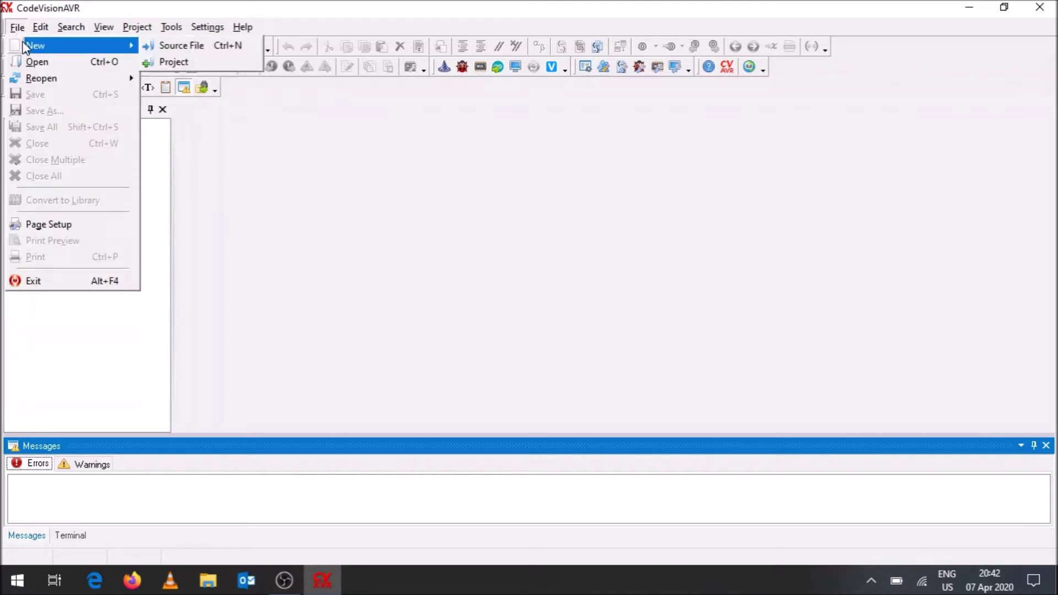
{"action": "left_click", "coordinate": [203, 62]}
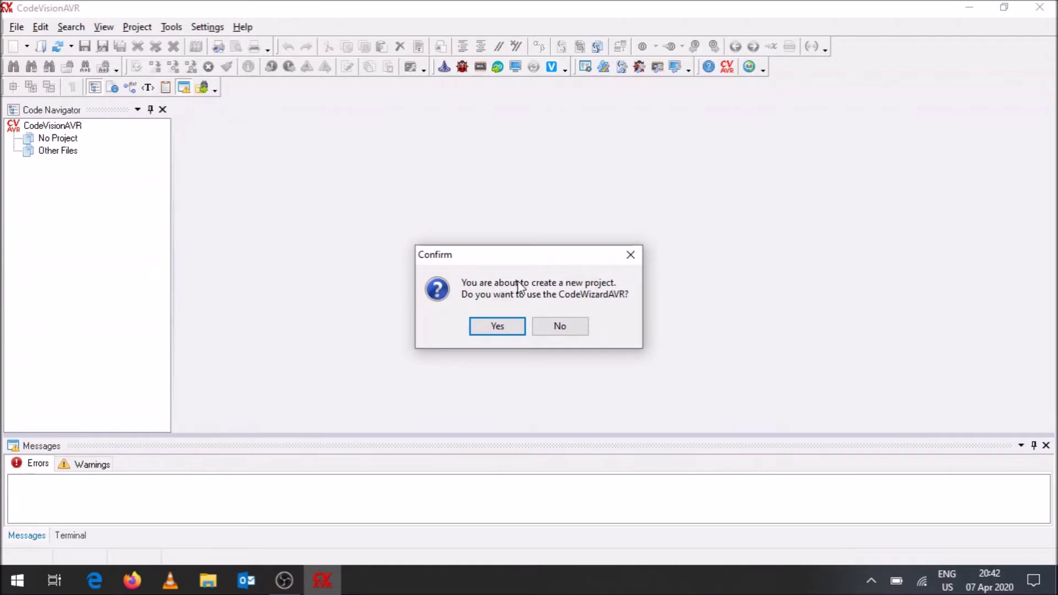
{"action": "left_click", "coordinate": [487, 325]}
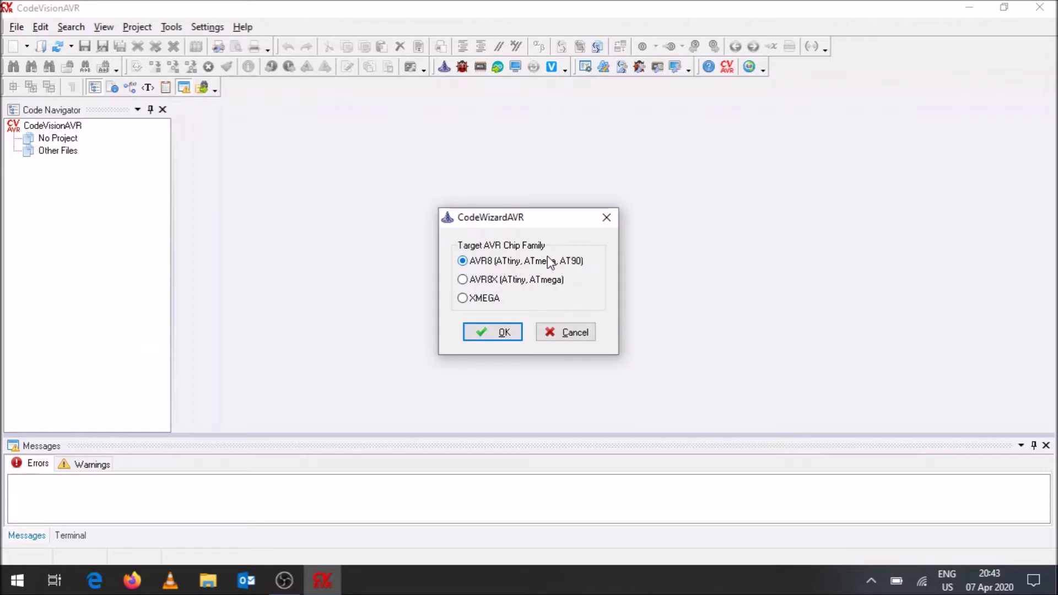
{"action": "left_click", "coordinate": [472, 341]}
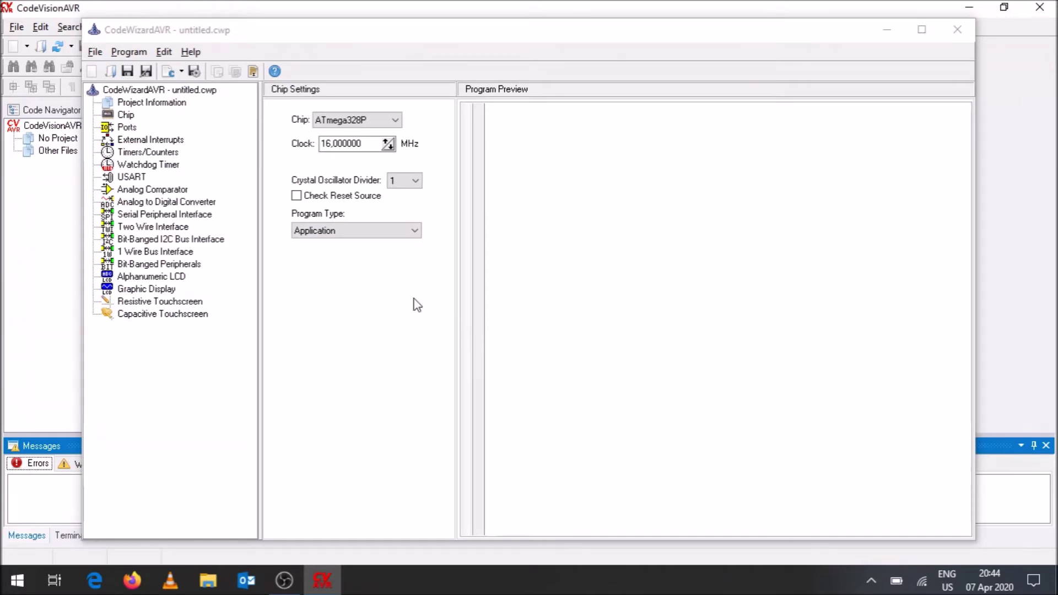
{"action": "left_click", "coordinate": [371, 335]}
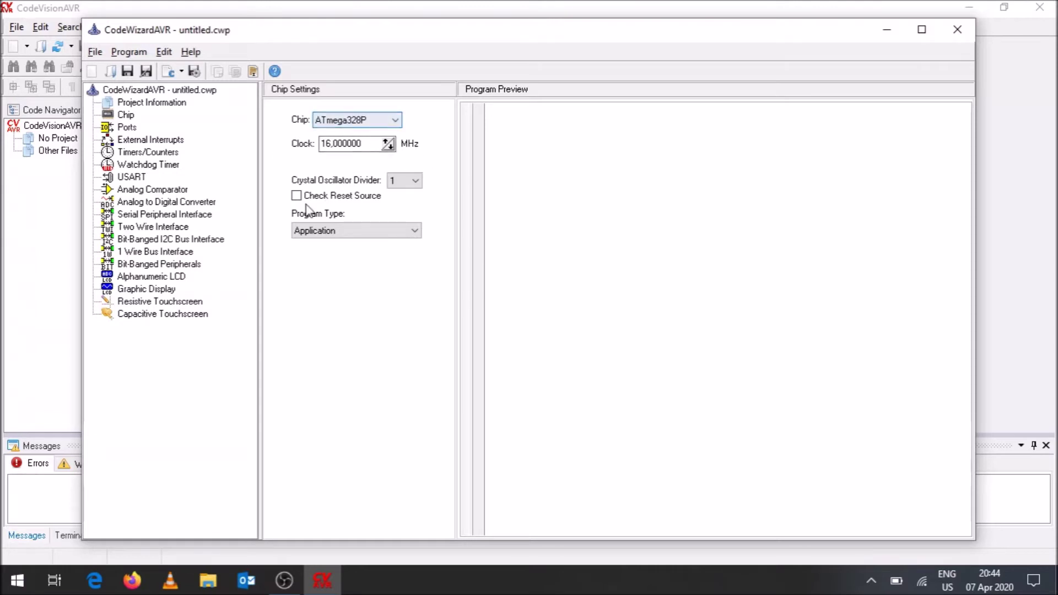
Step: Fill in the project information with name "Arduino vid", version 1 and the comment "Programming an Arduino board with CVAVR"
{"action": "left_click", "coordinate": [150, 105]}
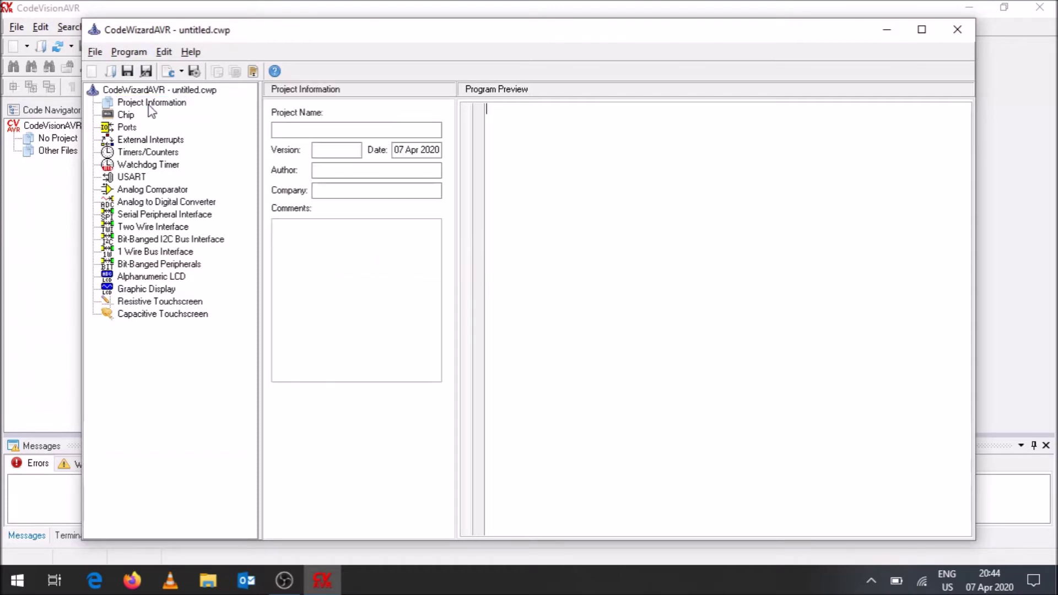
{"action": "left_click", "coordinate": [286, 127]}
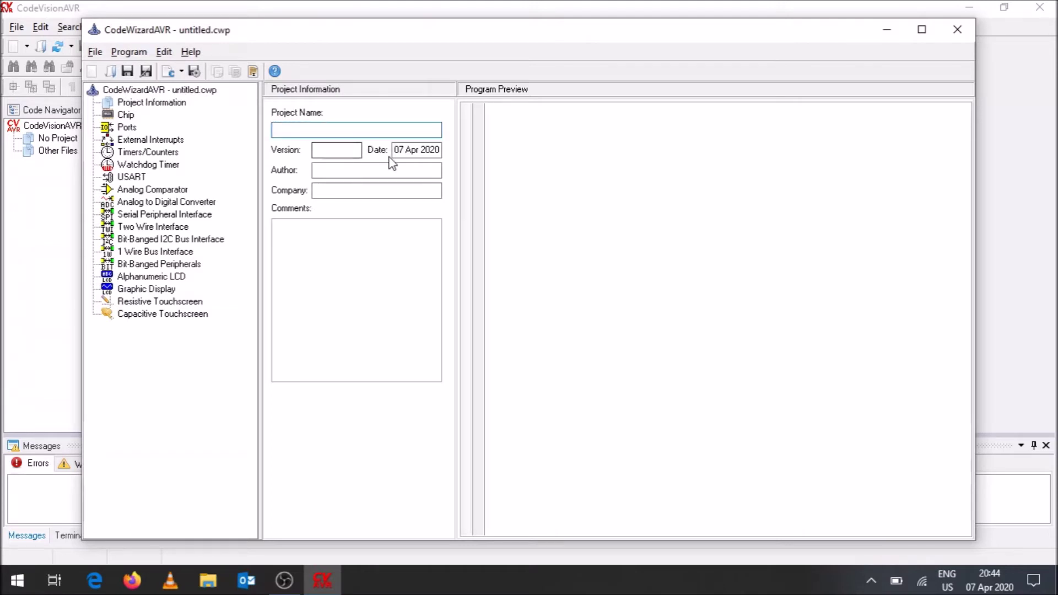
{"action": "type", "text": "Arduino "}
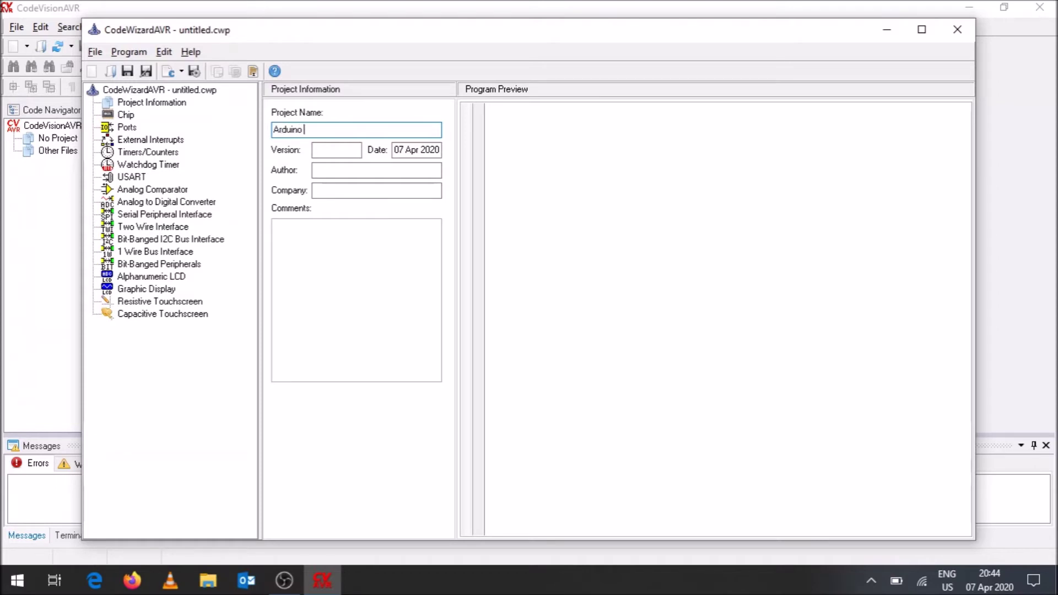
{"action": "type", "text": "vid"}
{"action": "left_click", "coordinate": [331, 150]}
{"action": "type", "text": "1"}
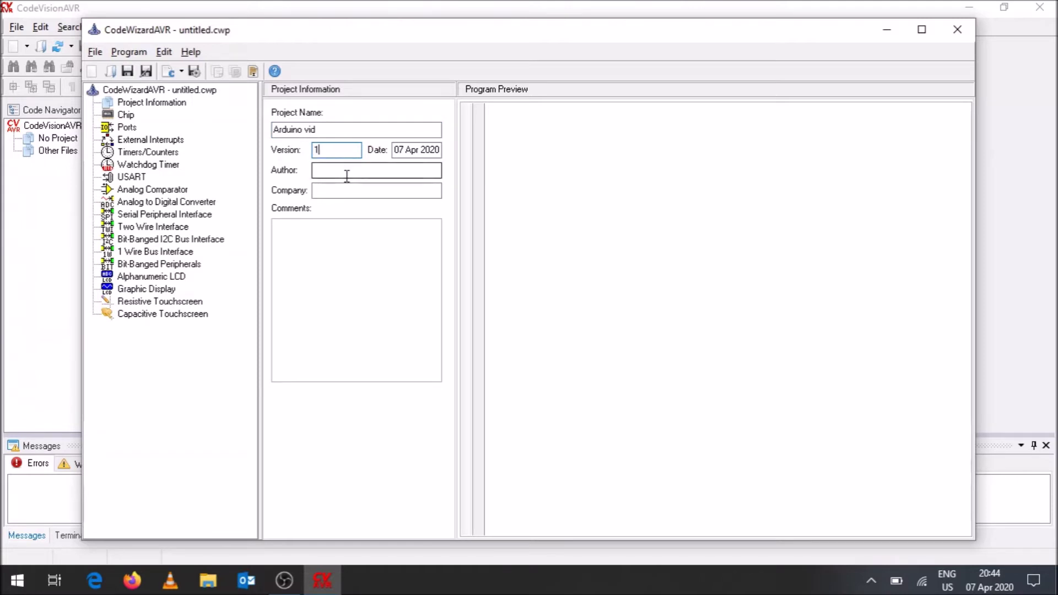
{"action": "left_click", "coordinate": [325, 232]}
{"action": "type", "text": "Programming an A"}
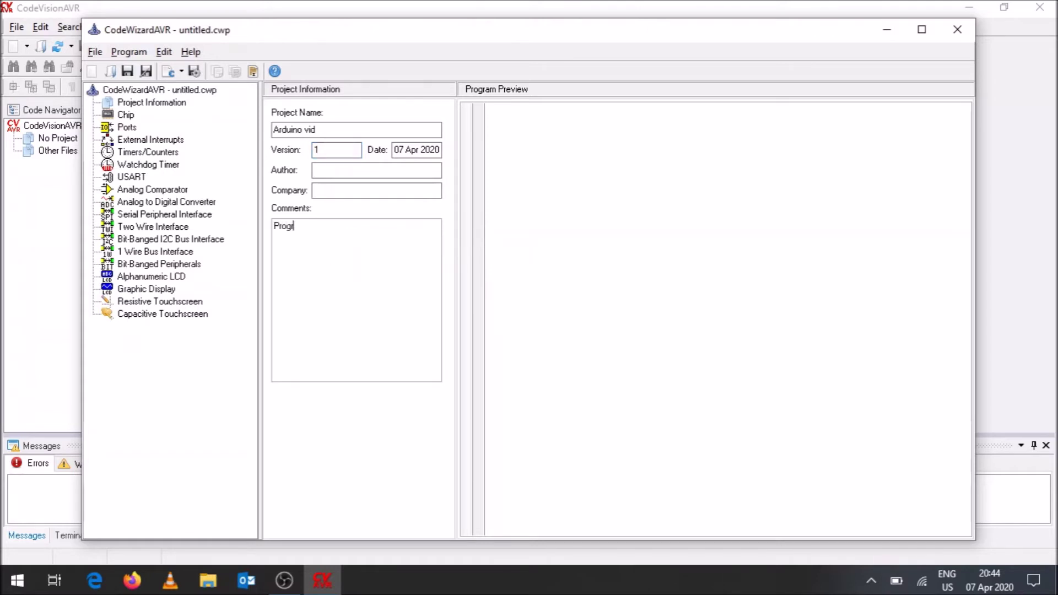
{"action": "type", "text": "rduino board with CVAVR"}
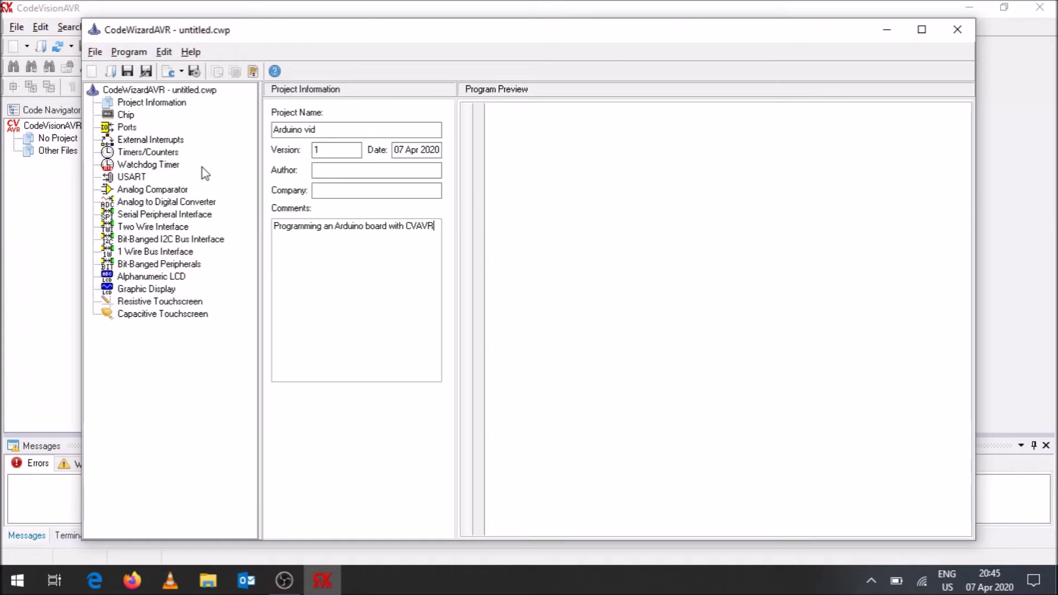
Step: Configure Port D bit 7 as an output with an initial output value of 0
{"action": "left_click", "coordinate": [128, 115]}
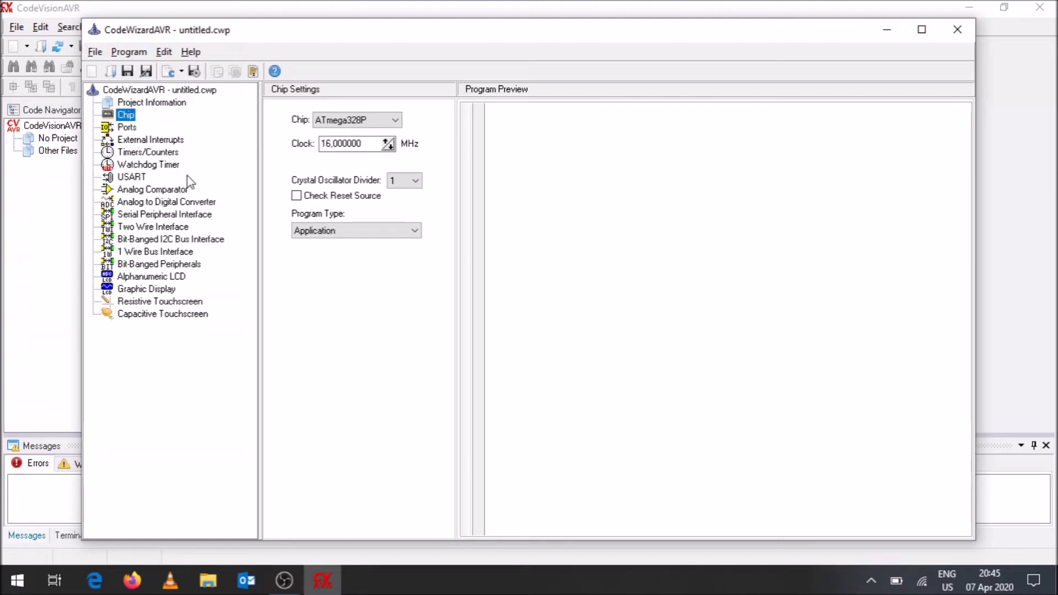
{"action": "left_click", "coordinate": [128, 127]}
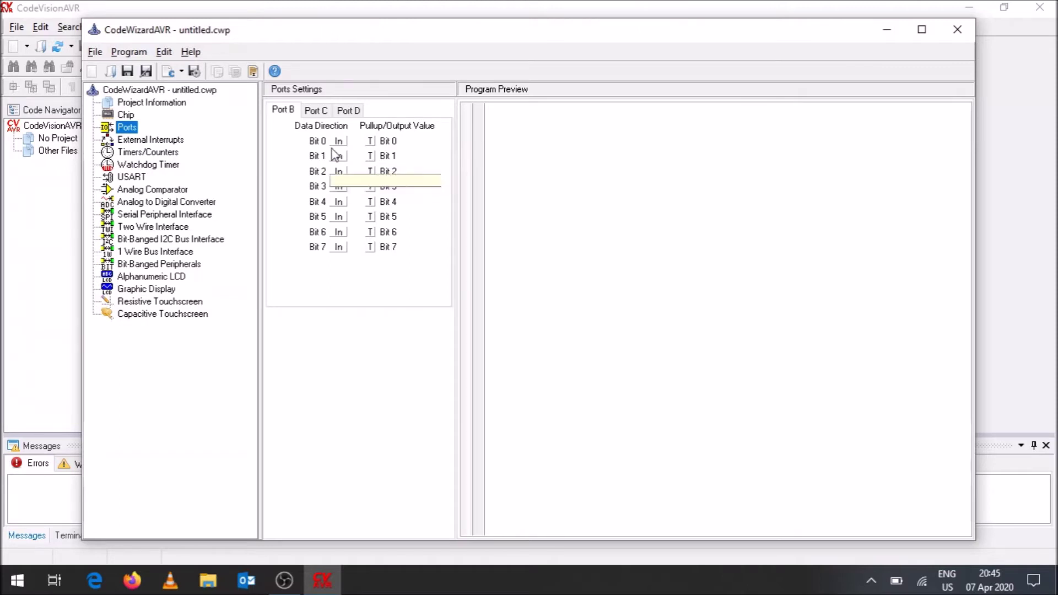
{"action": "left_click", "coordinate": [358, 111]}
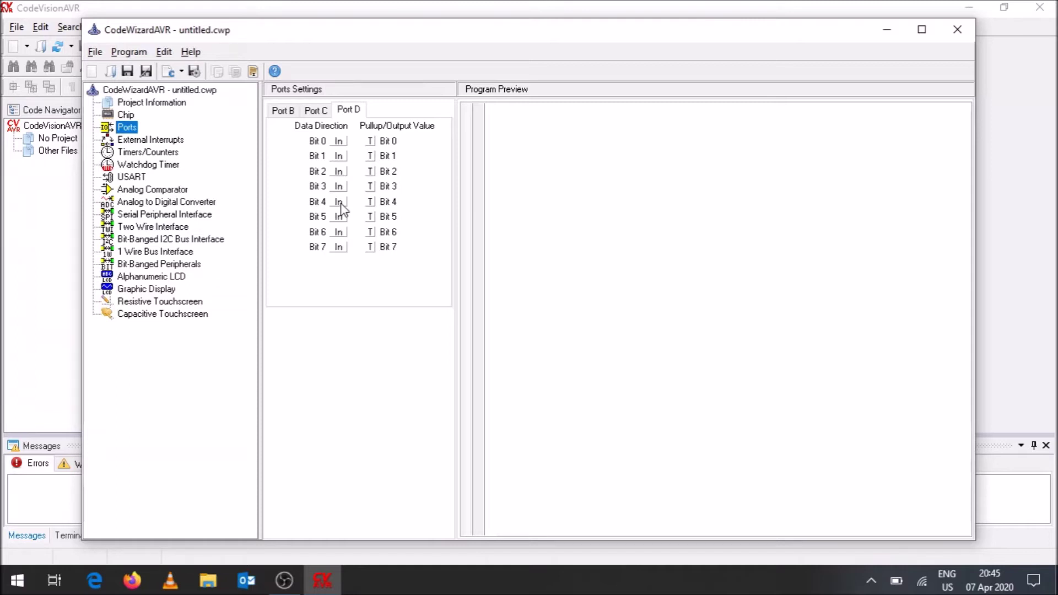
{"action": "left_click", "coordinate": [338, 248]}
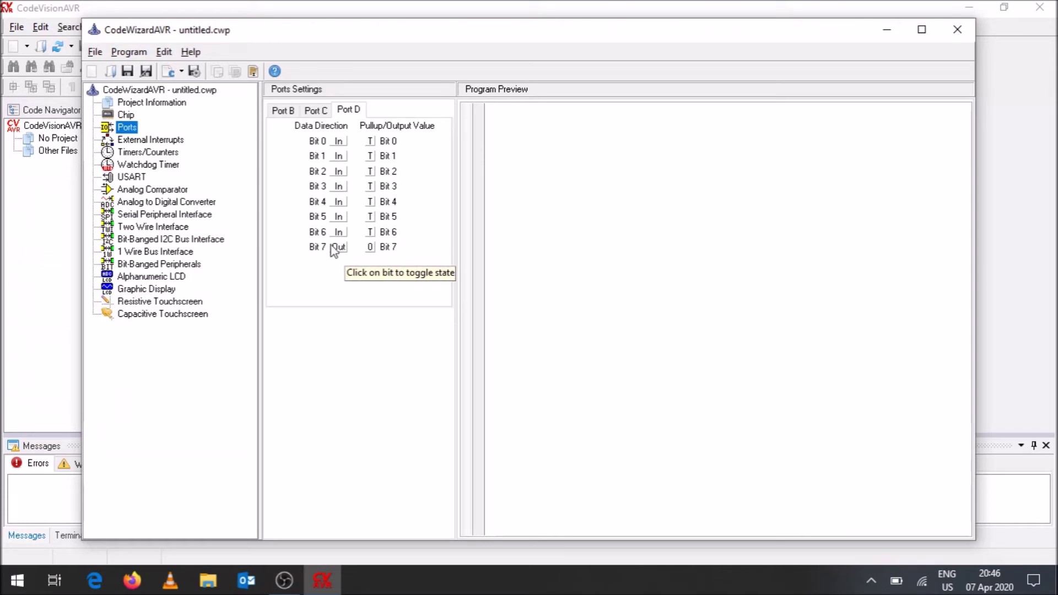
{"action": "left_click", "coordinate": [370, 248]}
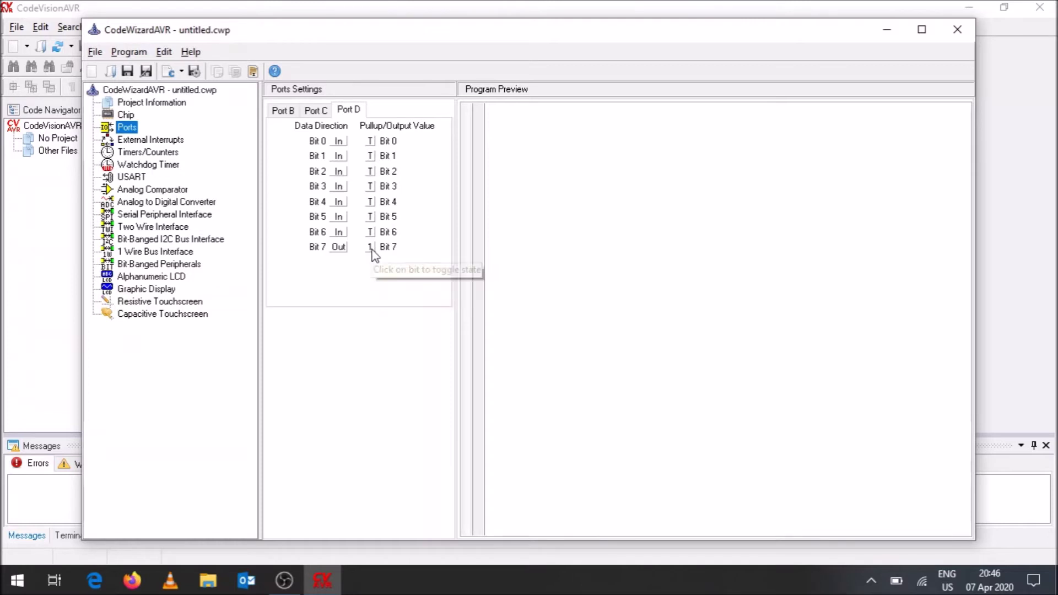
{"action": "left_click", "coordinate": [373, 251]}
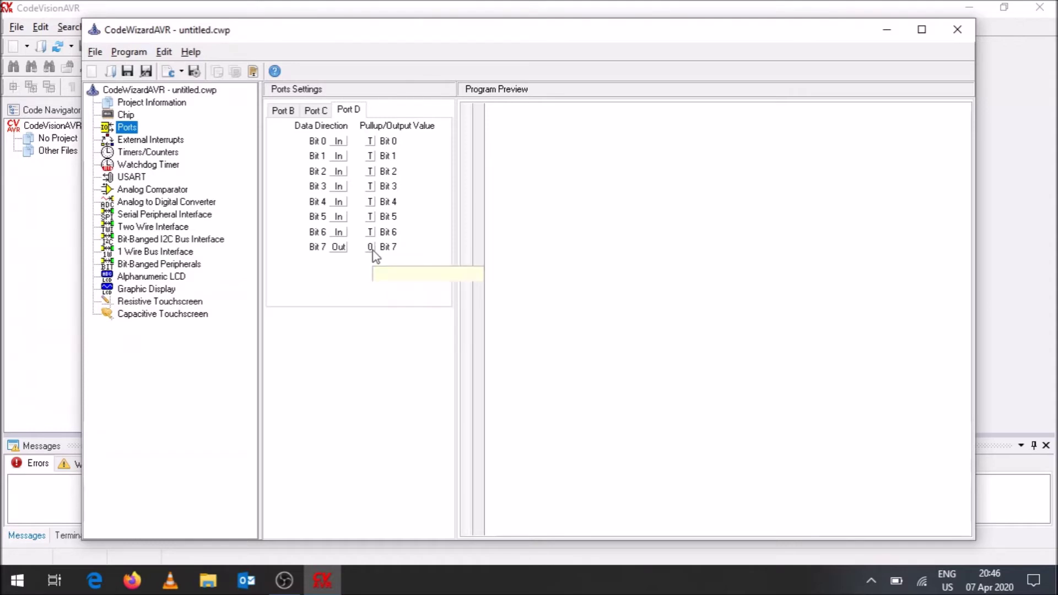
{"action": "left_click", "coordinate": [371, 247]}
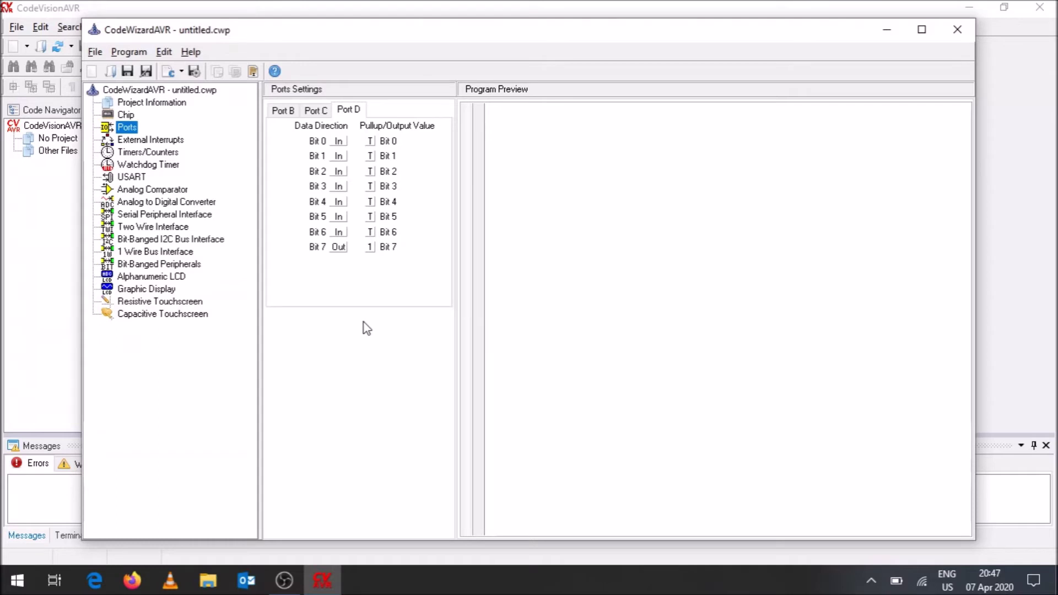
{"action": "left_click", "coordinate": [370, 247]}
{"action": "left_click", "coordinate": [281, 111]}
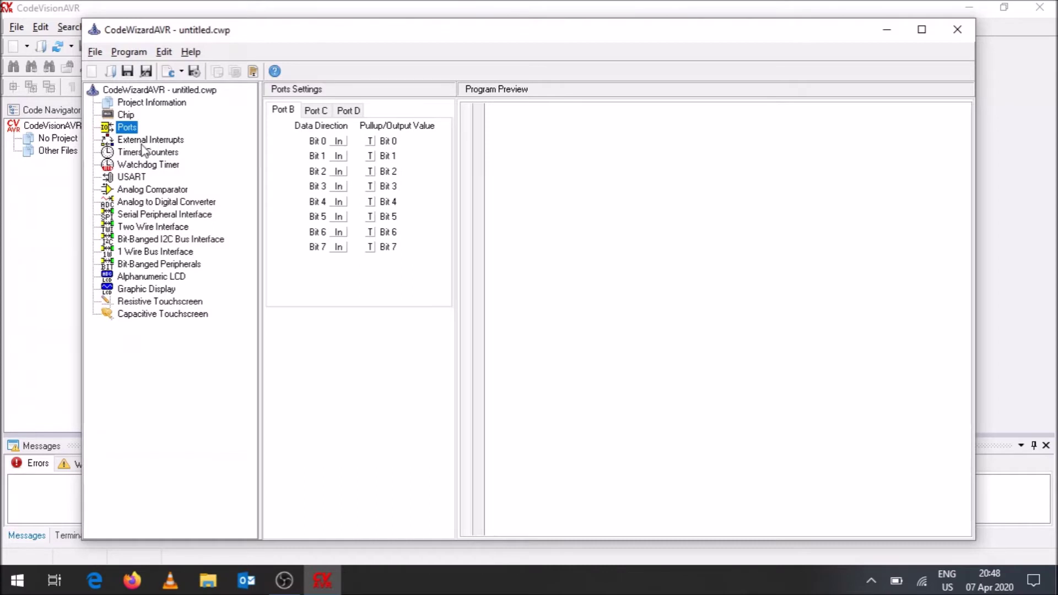
Step: Enable the analog to digital converter with voltage reference "Int., cap. on AREF" and auto trigger source Free Running
{"action": "left_click", "coordinate": [151, 208]}
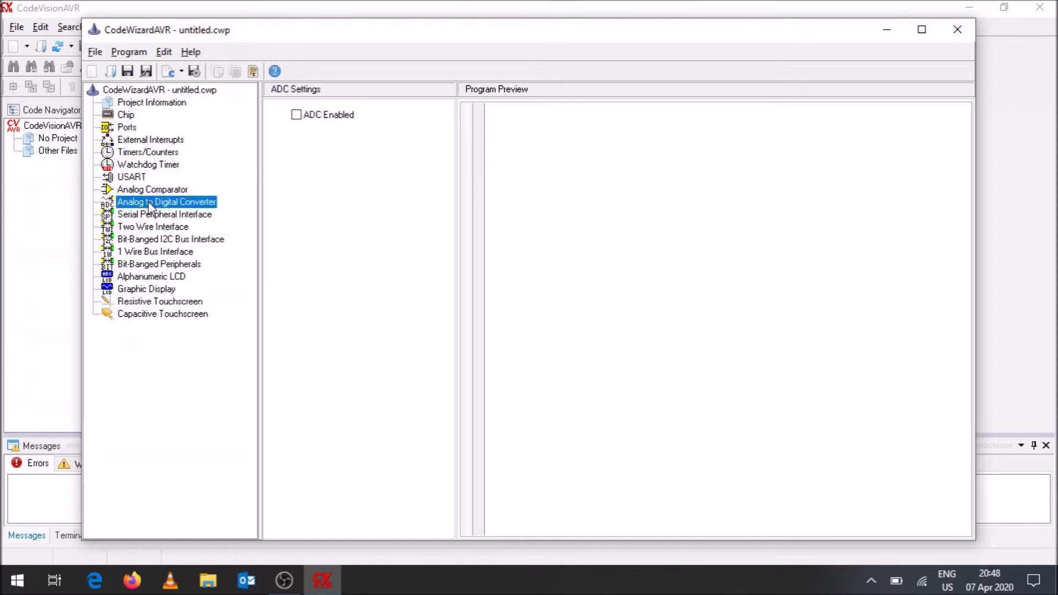
{"action": "left_click", "coordinate": [303, 117]}
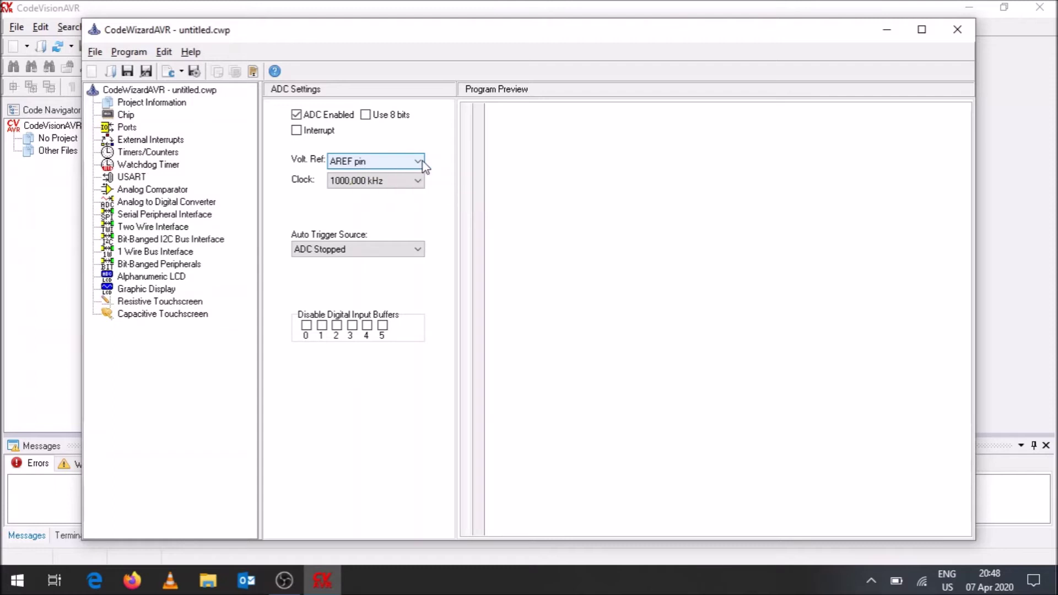
{"action": "left_click", "coordinate": [368, 160]}
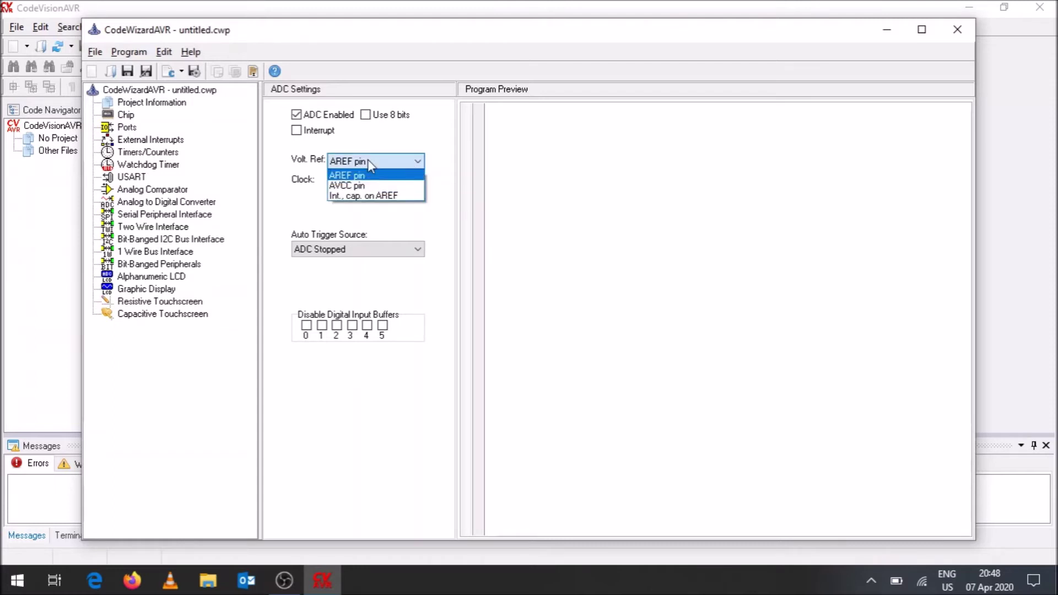
{"action": "left_click", "coordinate": [397, 196]}
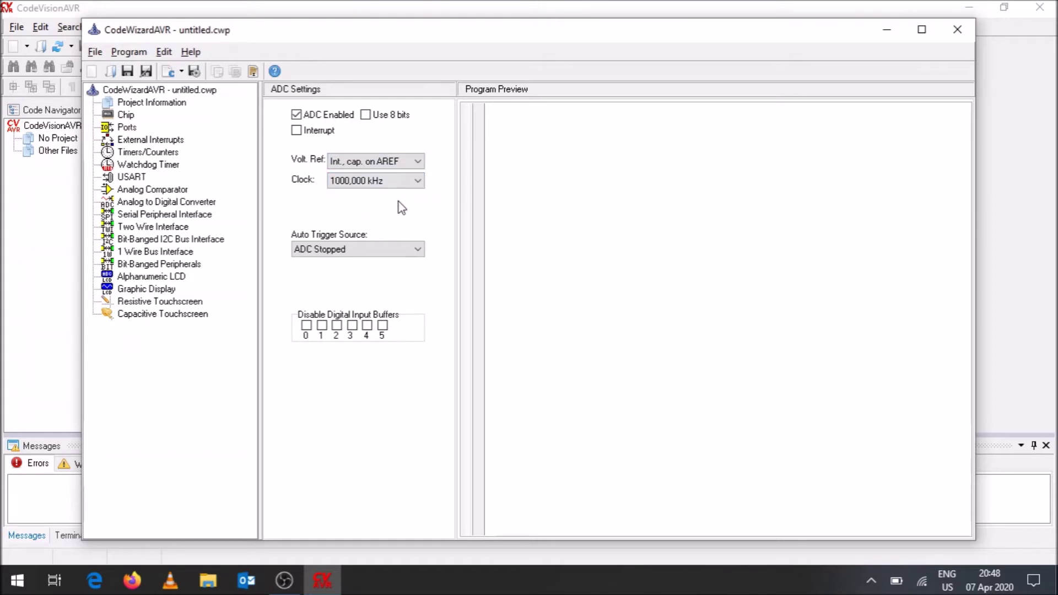
{"action": "left_click", "coordinate": [342, 249]}
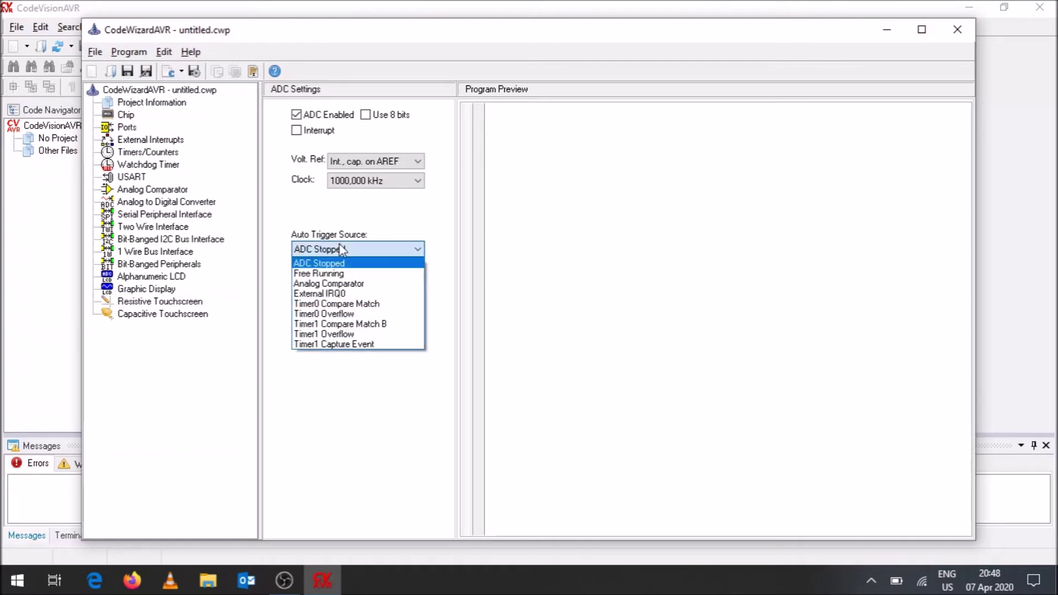
{"action": "left_click", "coordinate": [330, 273]}
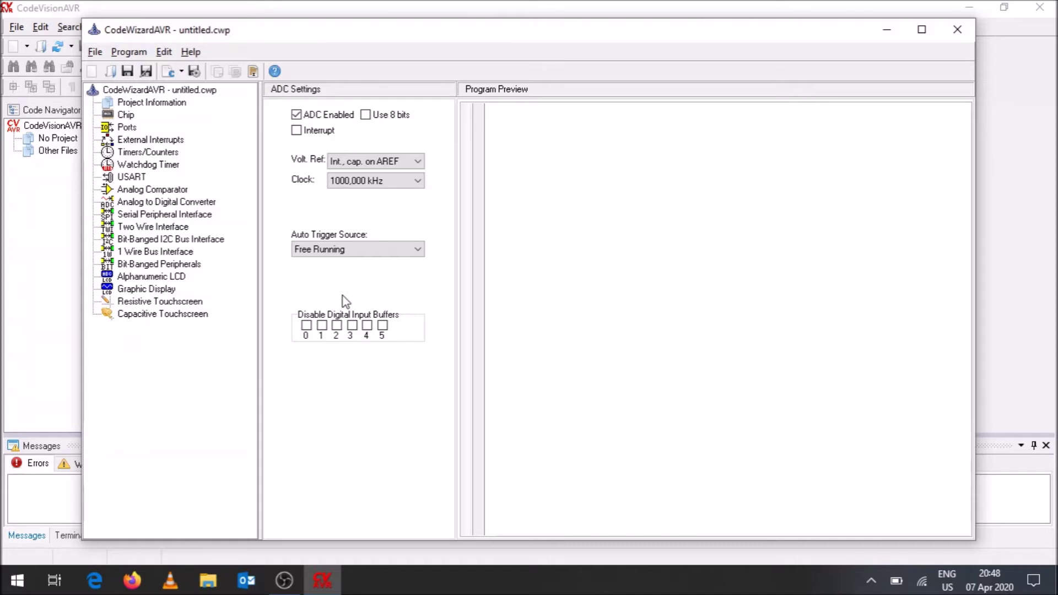
{"action": "left_click", "coordinate": [151, 141]}
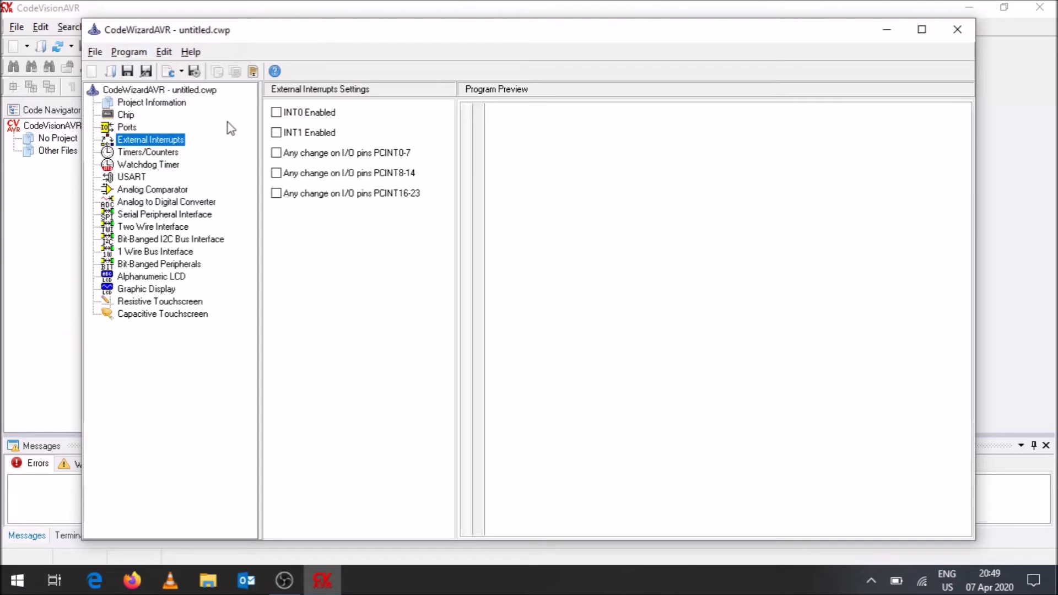
{"action": "left_click", "coordinate": [279, 114]}
{"action": "left_click", "coordinate": [277, 114]}
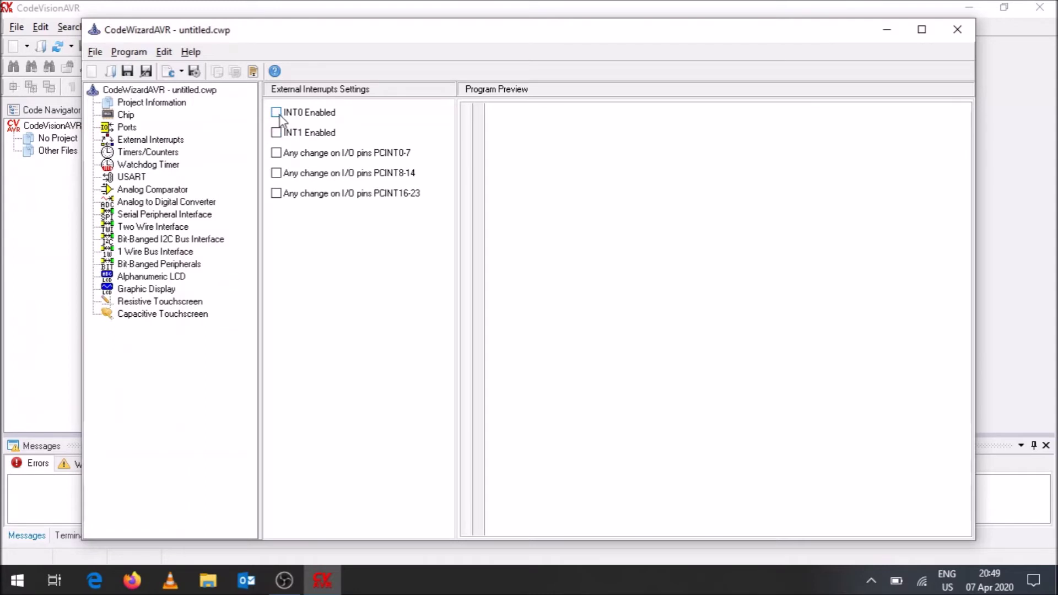
{"action": "left_click", "coordinate": [280, 115]}
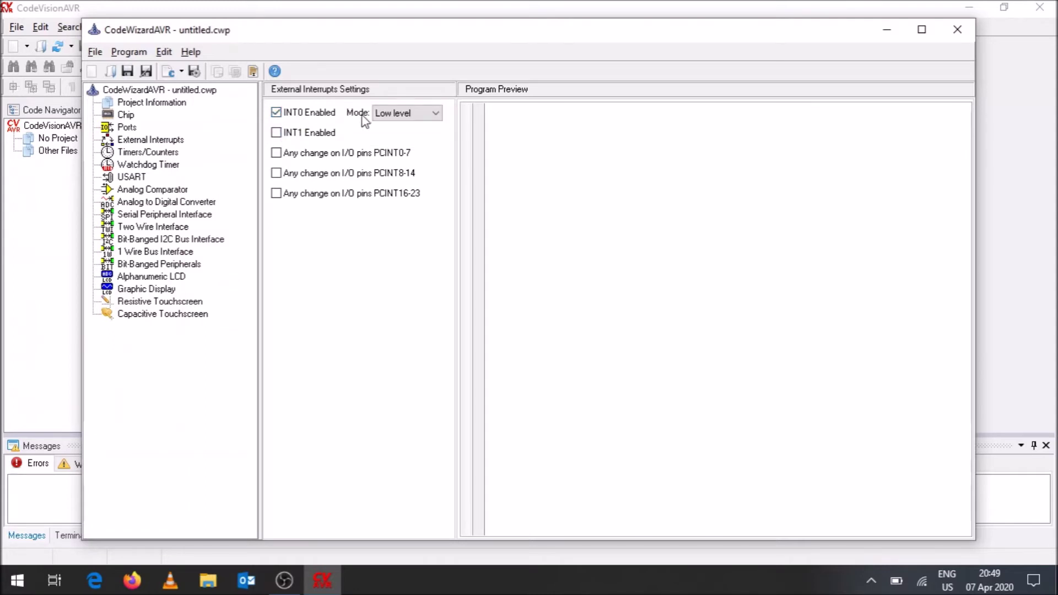
{"action": "left_click", "coordinate": [277, 114]}
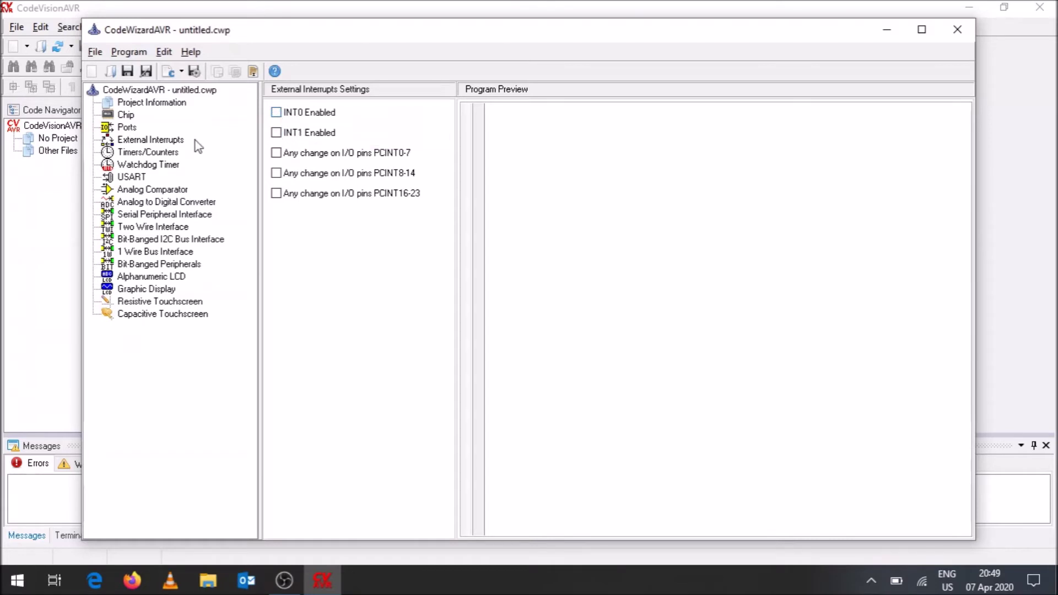
{"action": "left_click", "coordinate": [166, 156]}
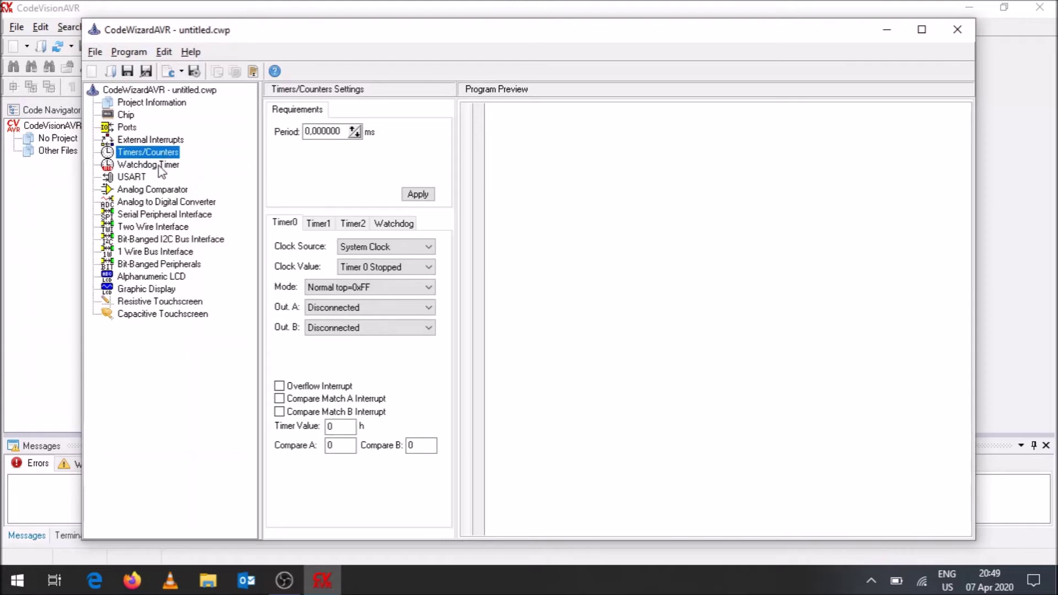
{"action": "left_click", "coordinate": [159, 165]}
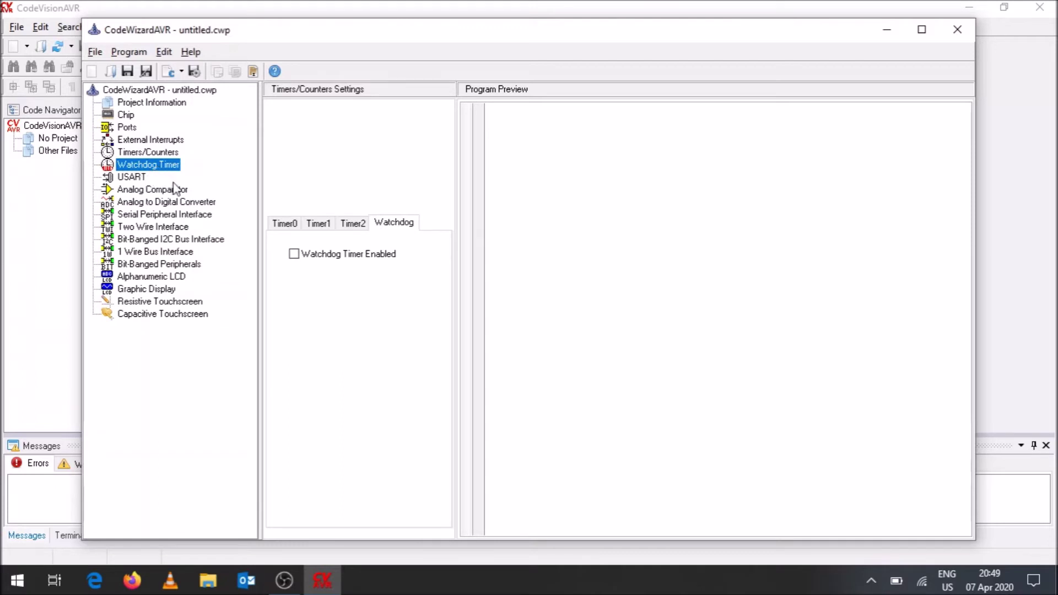
Step: Enable both the receiver and the transmitter of the USART
{"action": "left_click", "coordinate": [135, 180]}
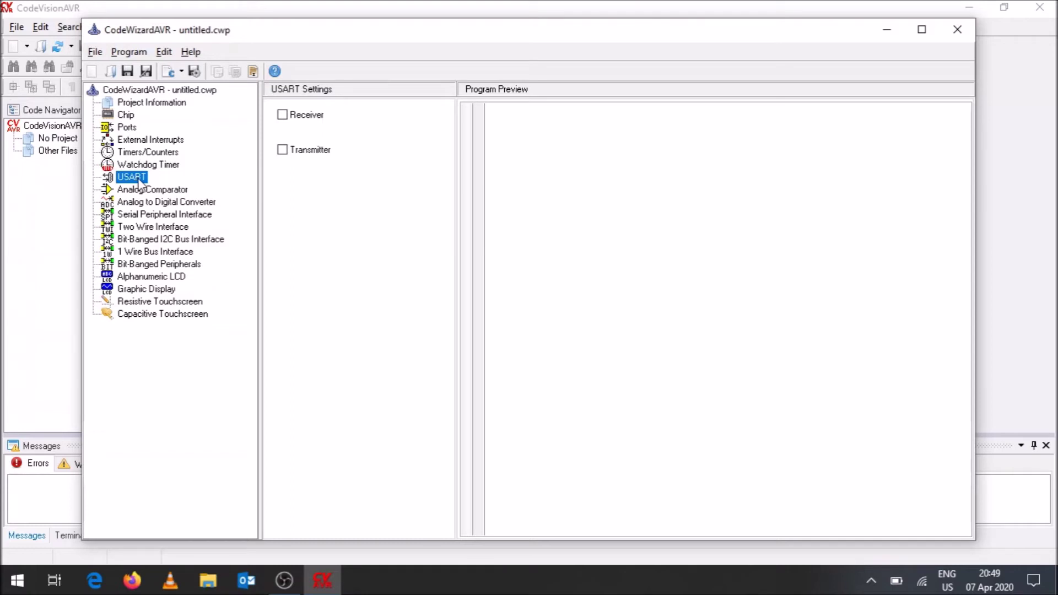
{"action": "left_click", "coordinate": [284, 118]}
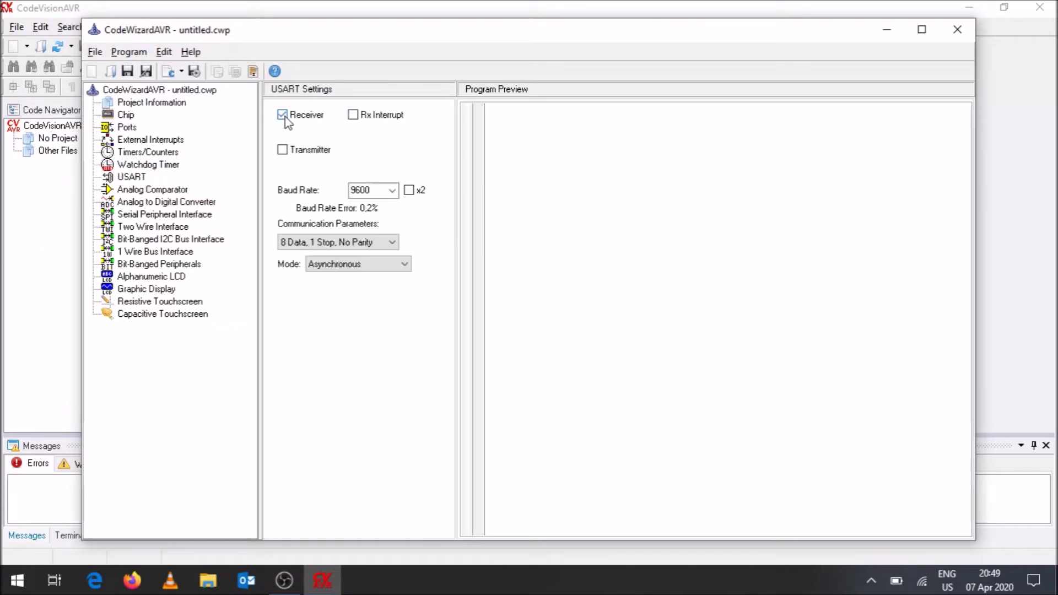
{"action": "left_click", "coordinate": [283, 150]}
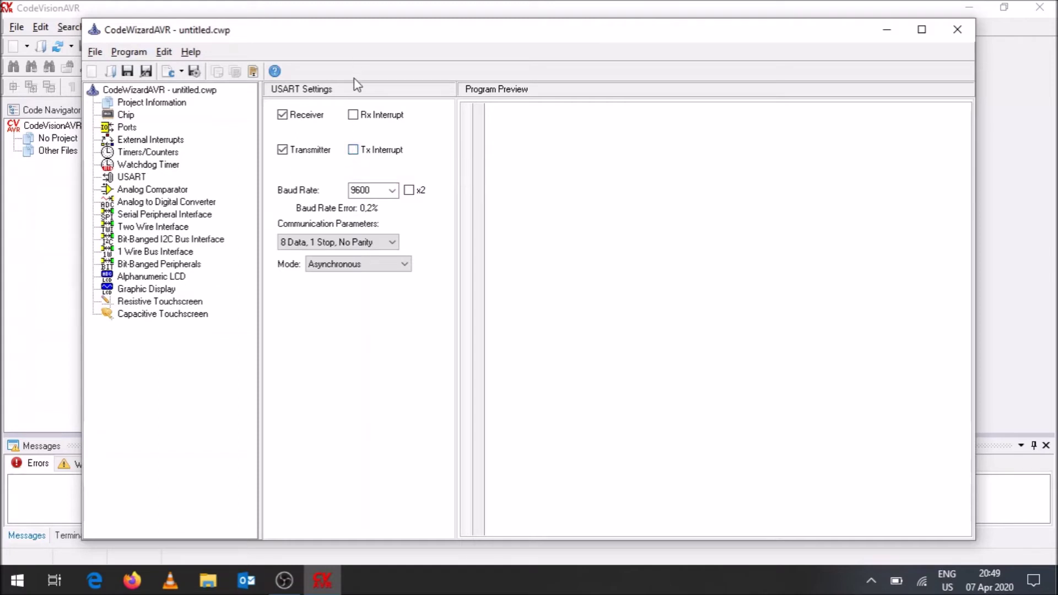
Step: Try to enable both the Rx and Tx interrupts of the USART, keeping communication parameters at 8 Data, 1 Stop, No Parity
{"action": "left_click", "coordinate": [354, 115]}
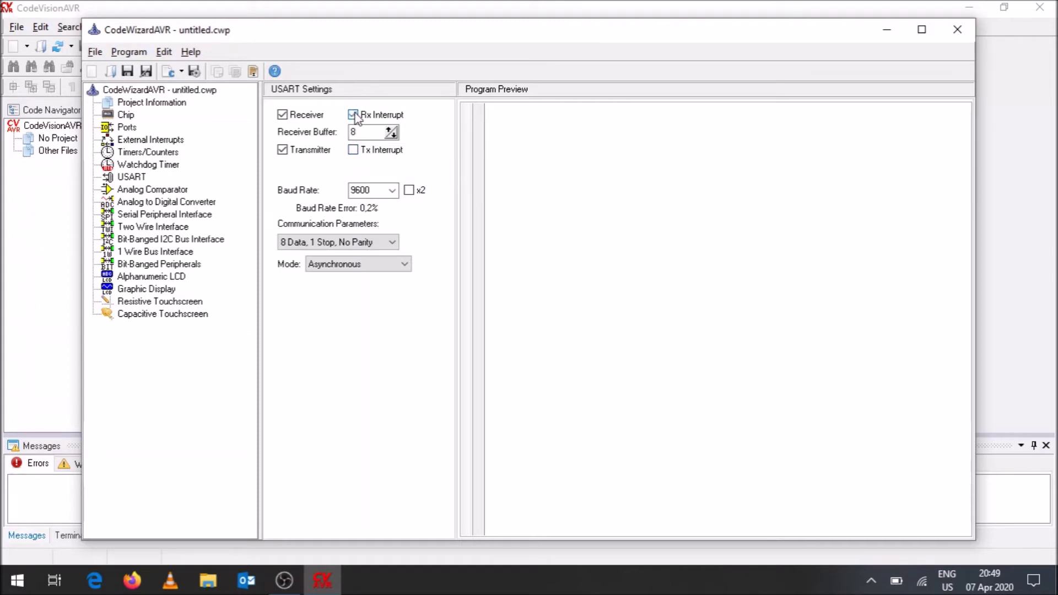
{"action": "left_click", "coordinate": [353, 150]}
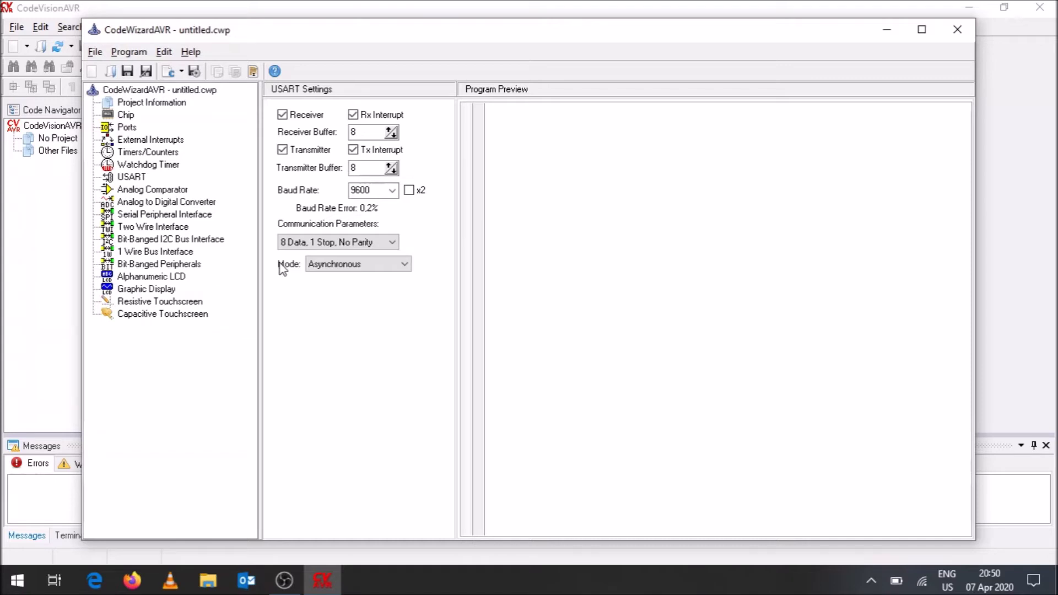
{"action": "left_click", "coordinate": [329, 248]}
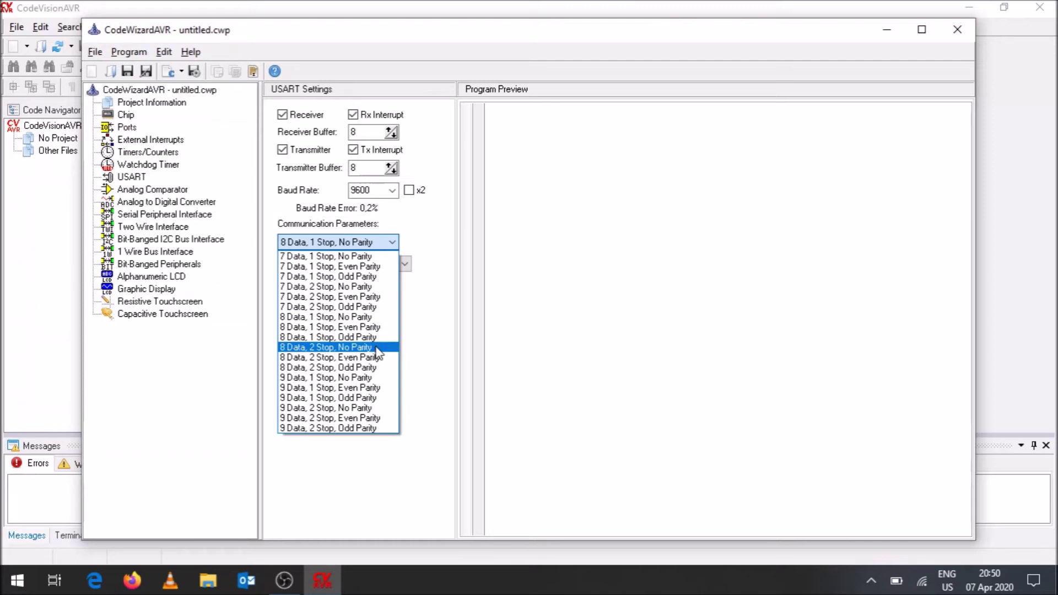
{"action": "left_click", "coordinate": [437, 348]}
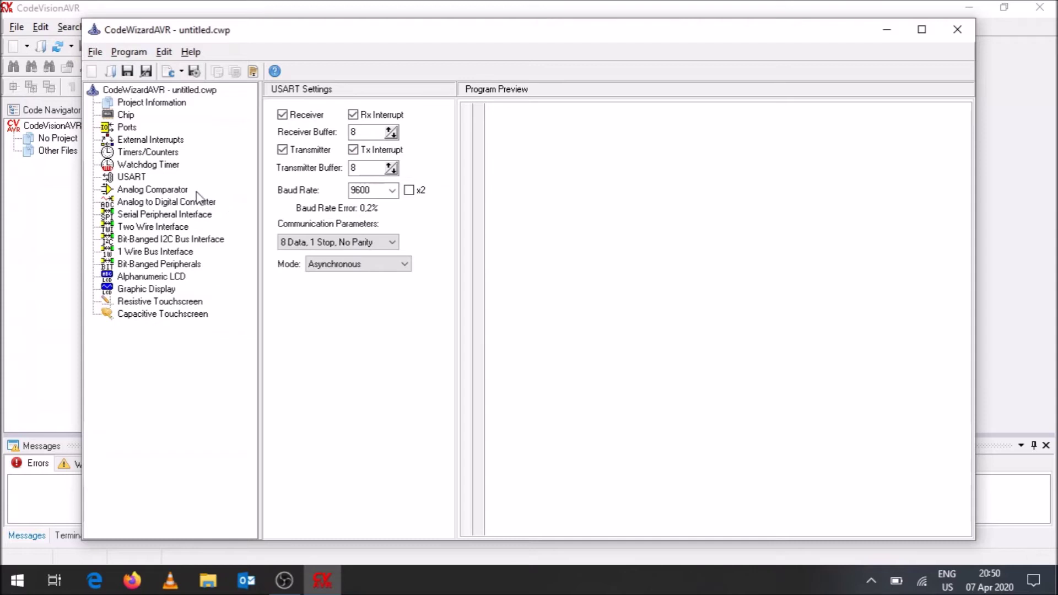
Step: Review the settings for the analog comparator, ADC, SPI, two wire, bit-banged I2C, 1 Wire and DS1302 peripherals, leaving the comparator disabled
{"action": "left_click", "coordinate": [180, 191]}
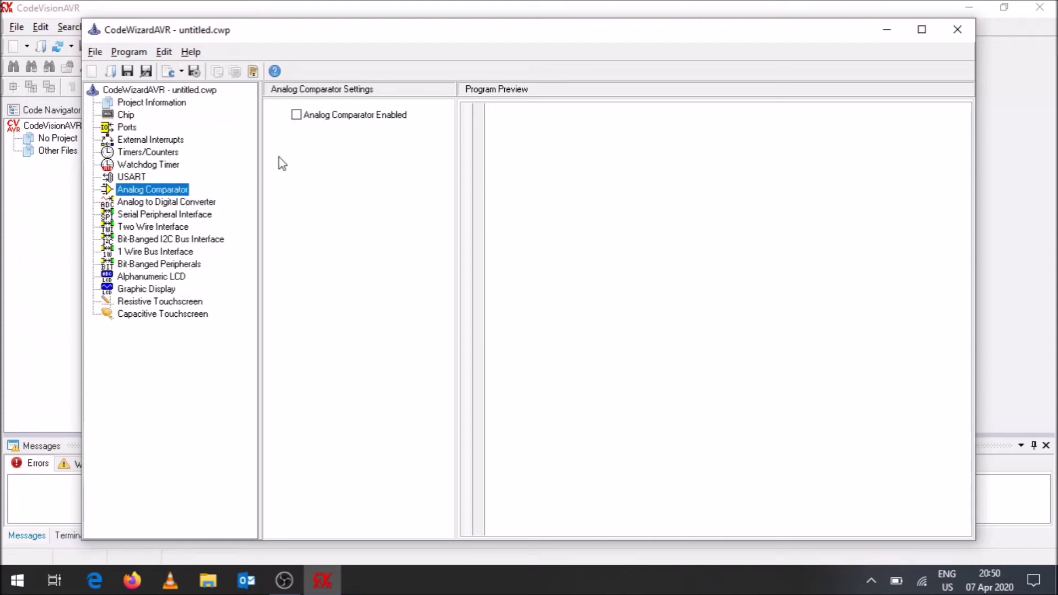
{"action": "left_click", "coordinate": [299, 118]}
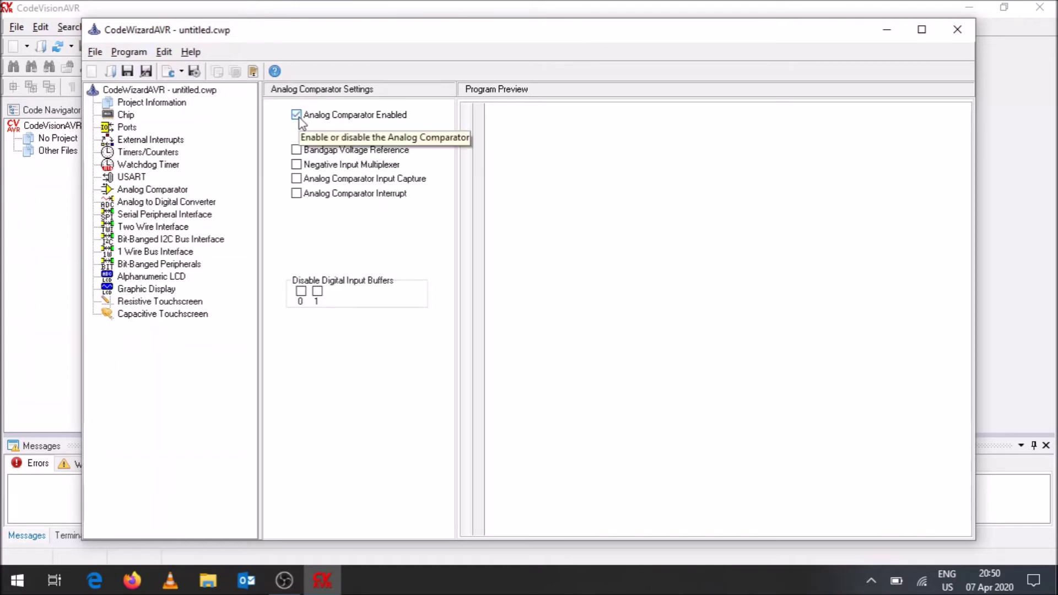
{"action": "left_click", "coordinate": [300, 118]}
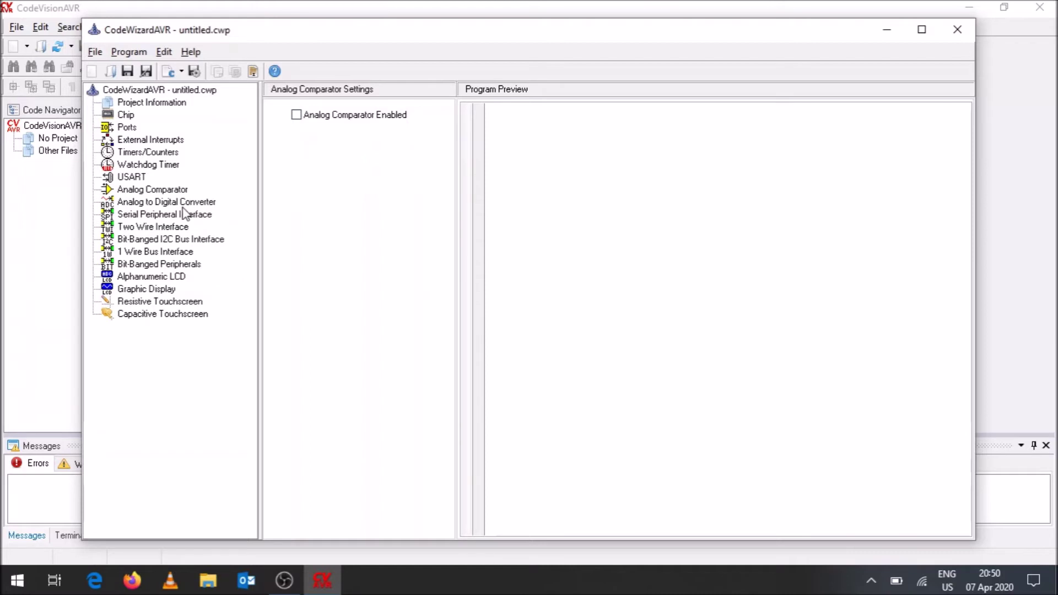
{"action": "left_click", "coordinate": [155, 204]}
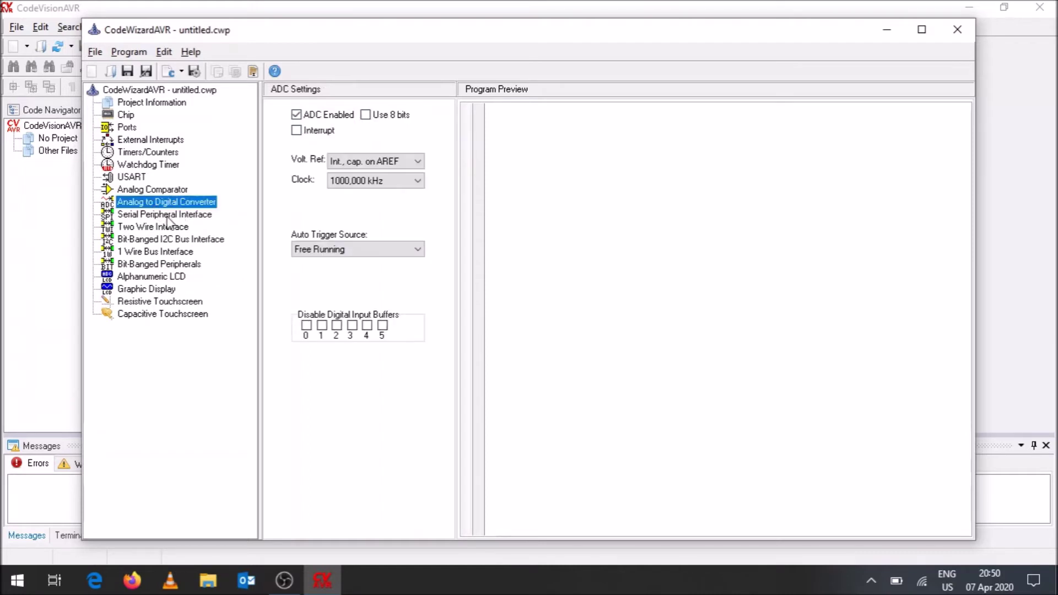
{"action": "left_click", "coordinate": [168, 217]}
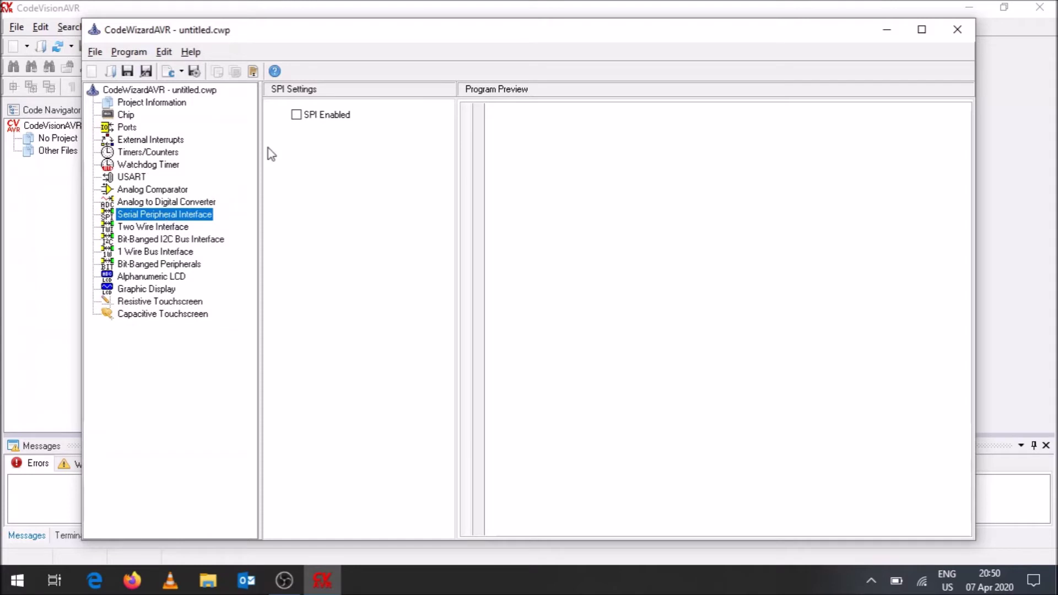
{"action": "left_click", "coordinate": [169, 228]}
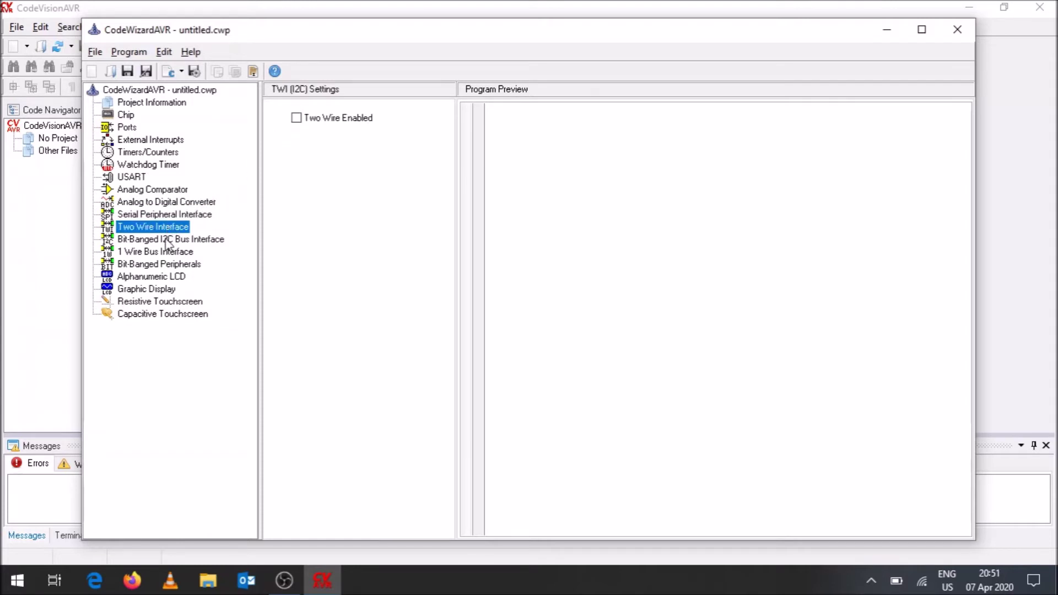
{"action": "left_click", "coordinate": [169, 241]}
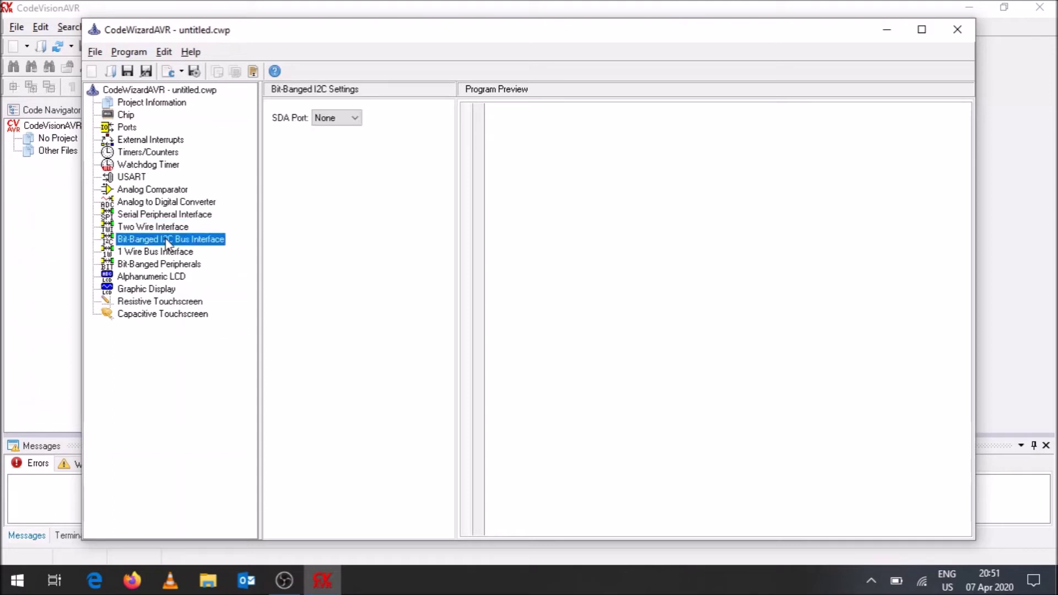
{"action": "left_click", "coordinate": [162, 256]}
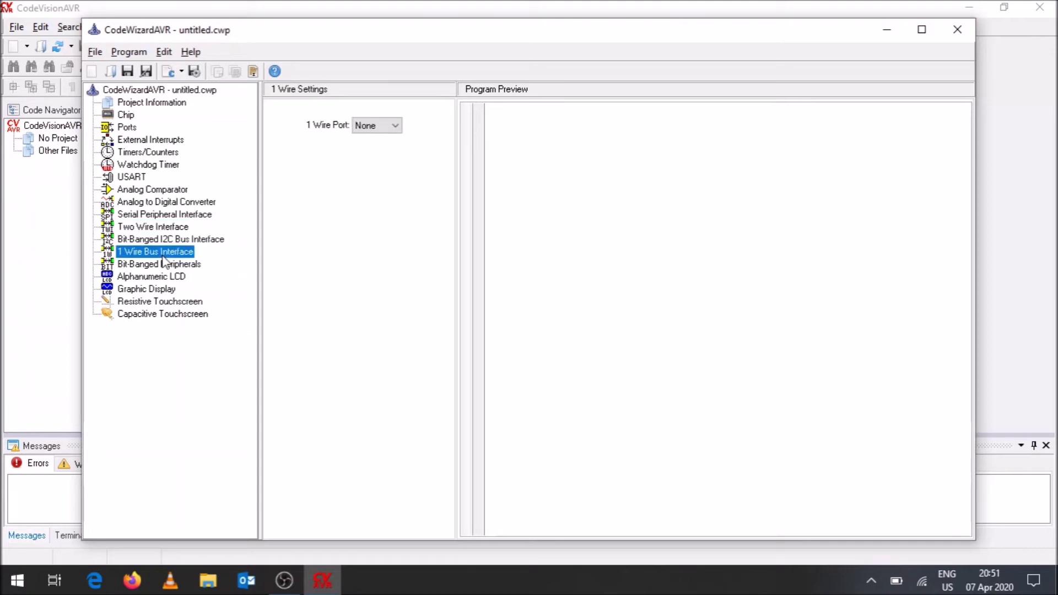
{"action": "left_click", "coordinate": [192, 266]}
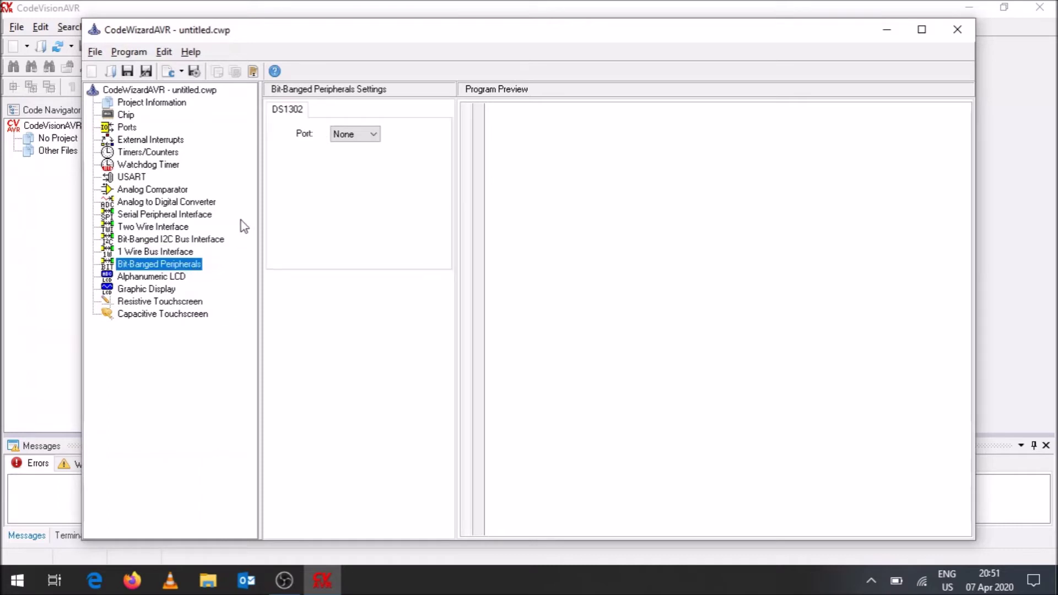
{"action": "left_click", "coordinate": [352, 135]}
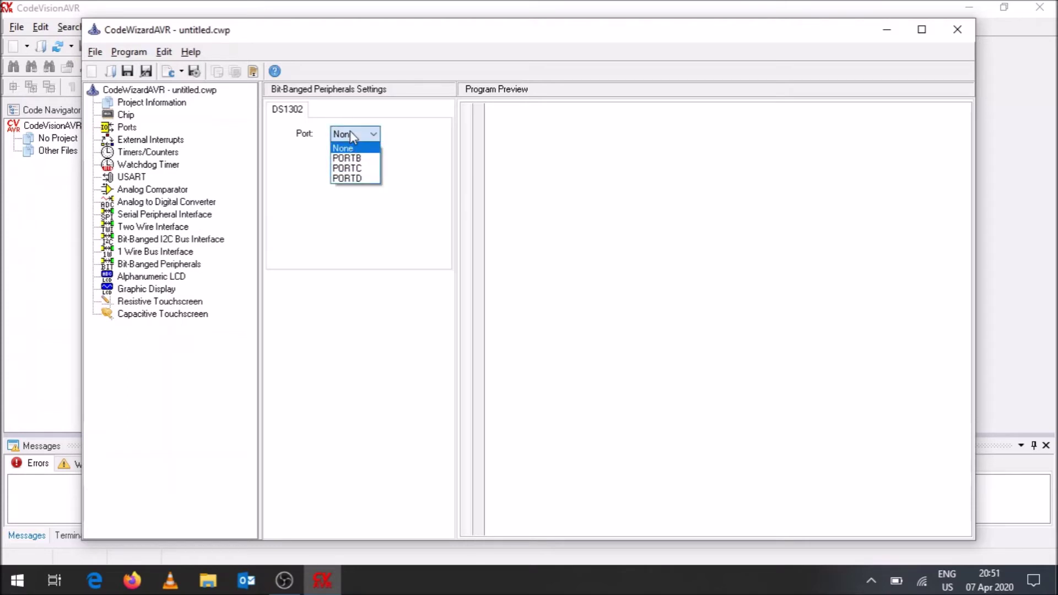
{"action": "left_click", "coordinate": [349, 132]}
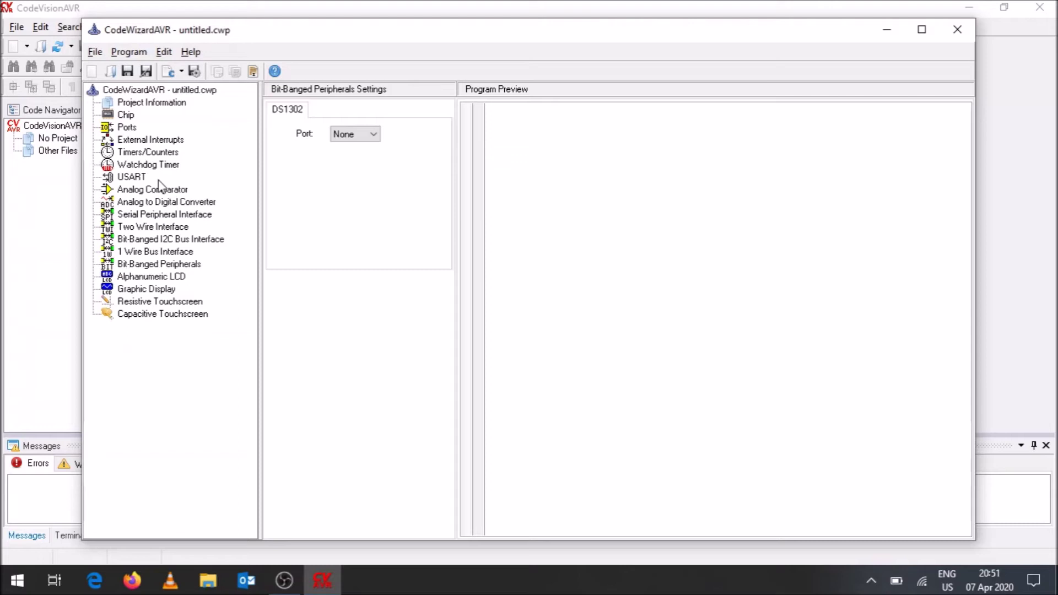
Step: Examine the alphanumeric LCD's controller types, characters per line and pin connections, leaving LCD support disabled
{"action": "left_click", "coordinate": [153, 281]}
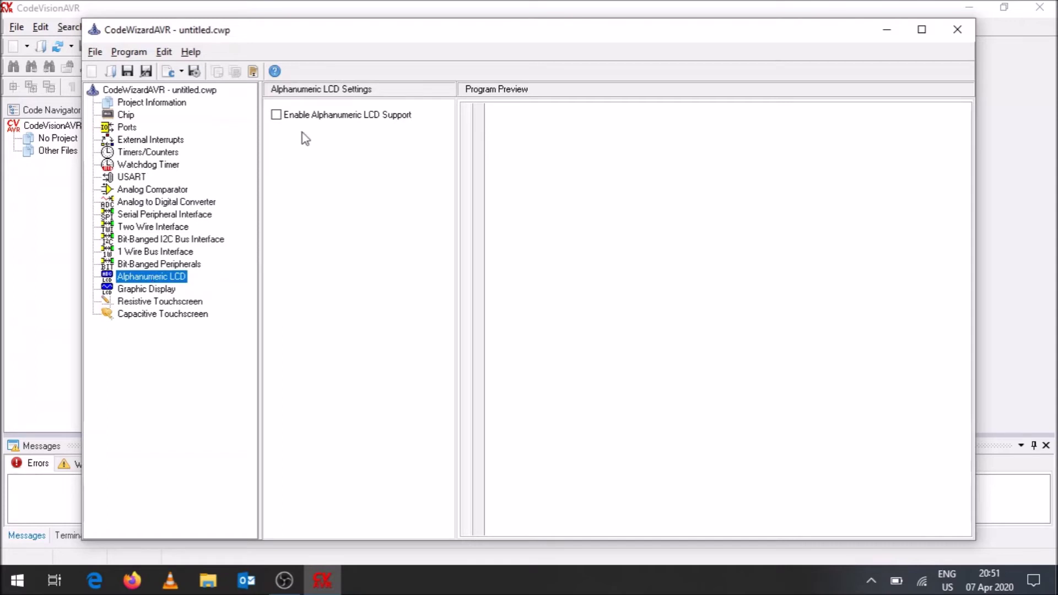
{"action": "left_click", "coordinate": [276, 115]}
{"action": "left_click", "coordinate": [279, 117]}
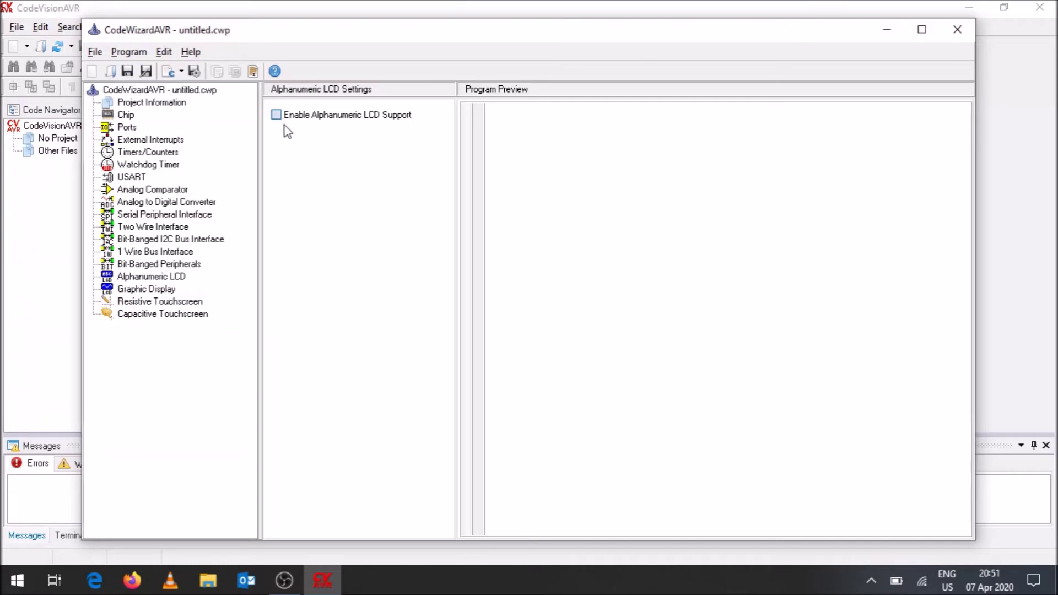
{"action": "left_click", "coordinate": [279, 118]}
{"action": "left_click", "coordinate": [364, 137]}
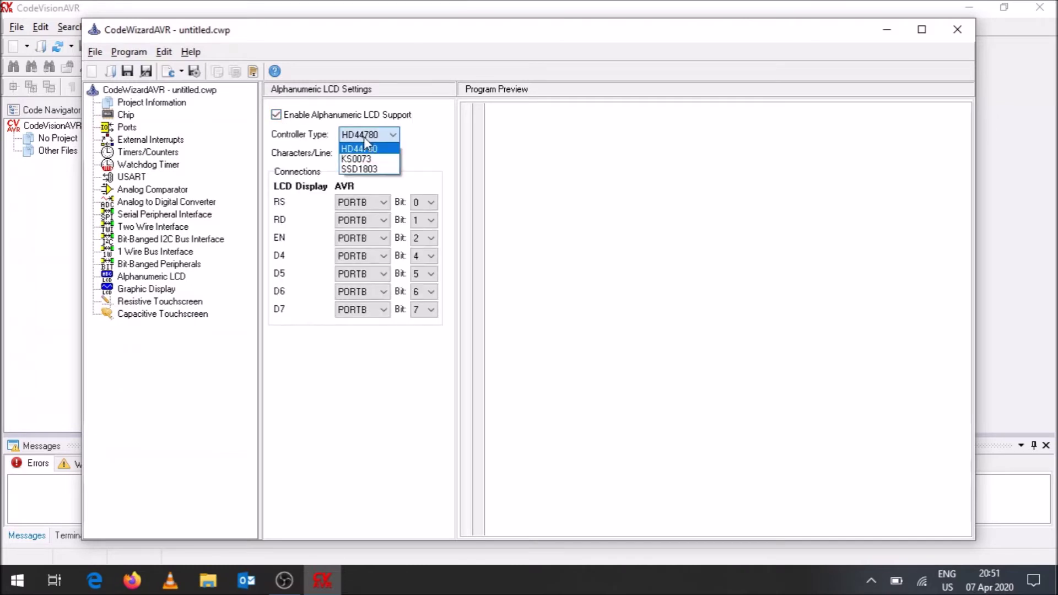
{"action": "left_click", "coordinate": [364, 137]}
{"action": "left_click", "coordinate": [364, 154]}
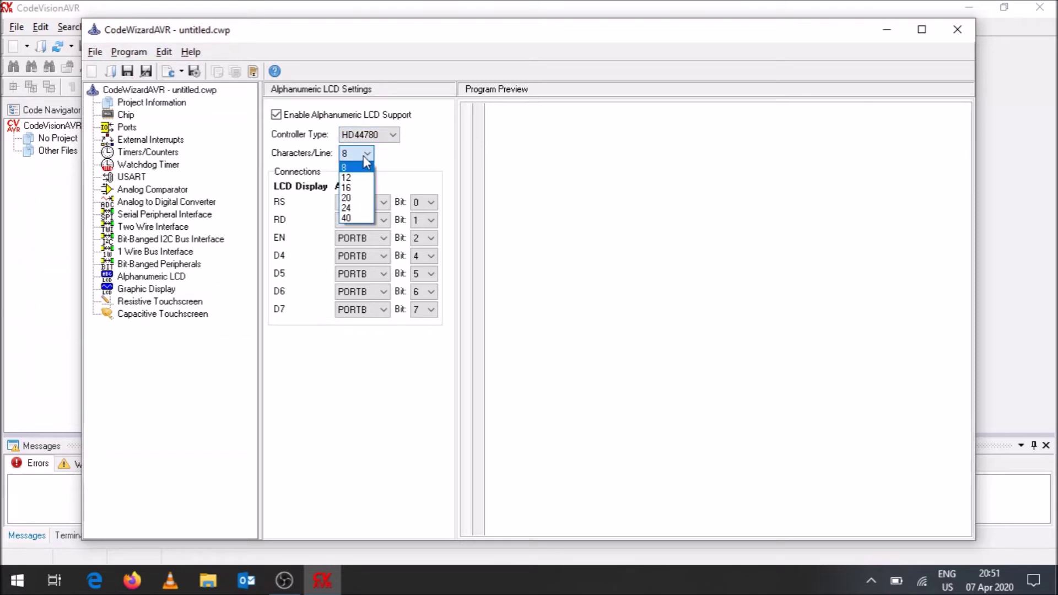
{"action": "left_click", "coordinate": [396, 159]}
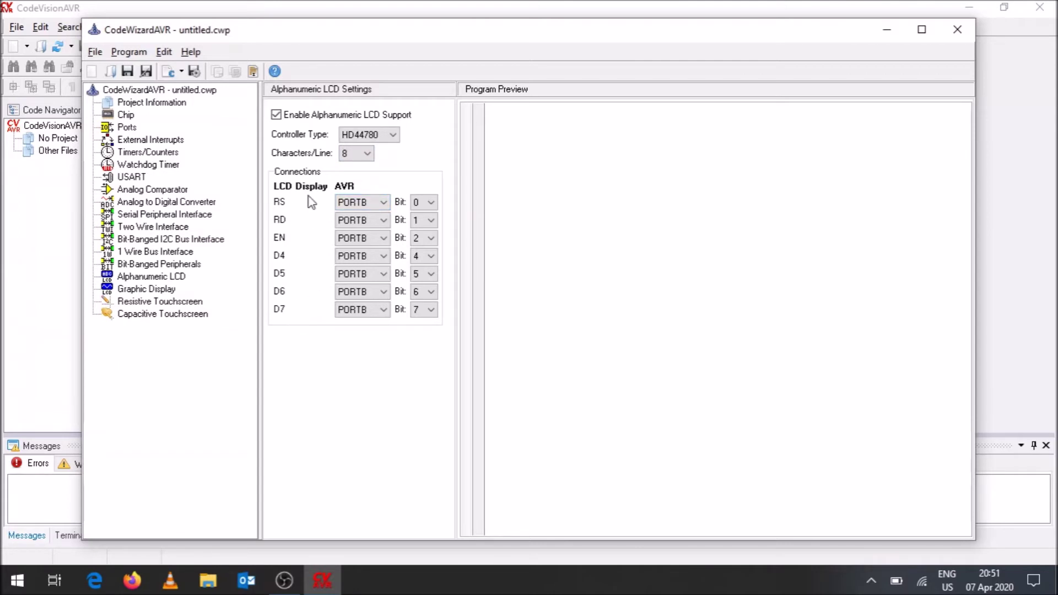
{"action": "left_click", "coordinate": [383, 293]}
{"action": "left_click", "coordinate": [382, 294]}
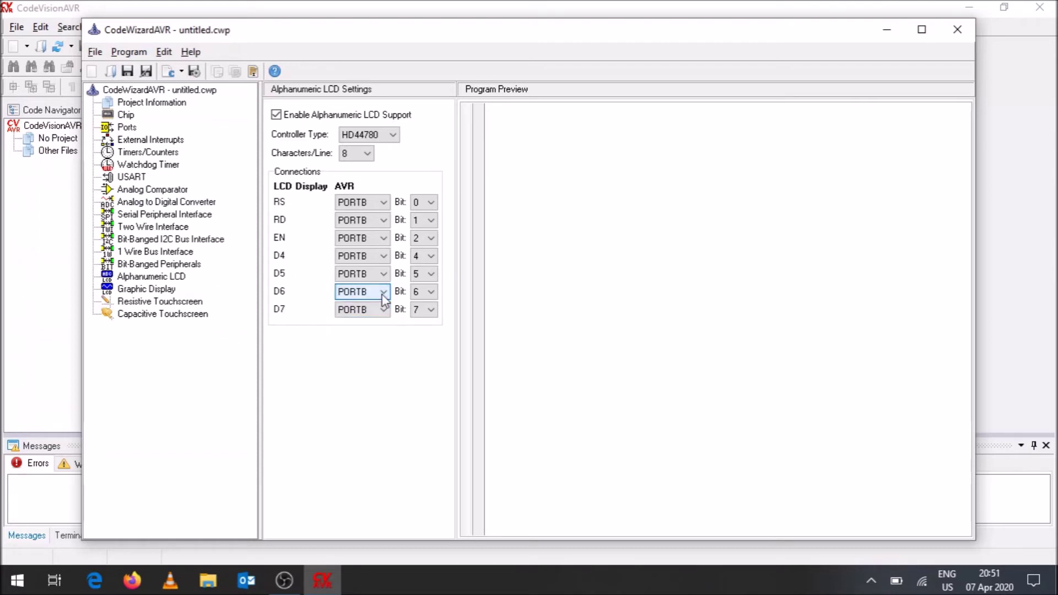
{"action": "left_click", "coordinate": [419, 298]}
{"action": "left_click", "coordinate": [431, 296]}
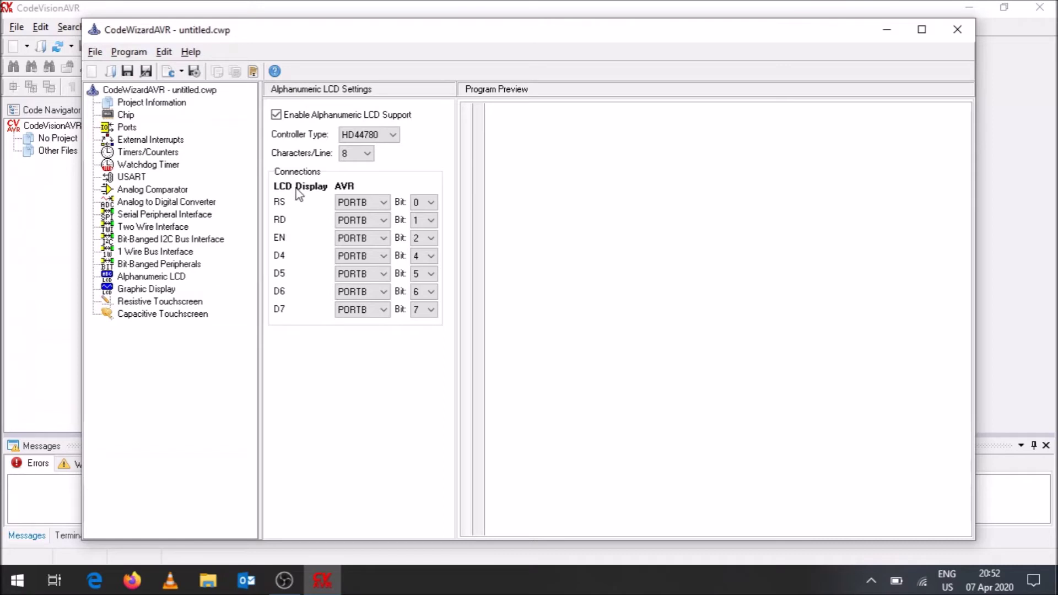
{"action": "left_click", "coordinate": [277, 115]}
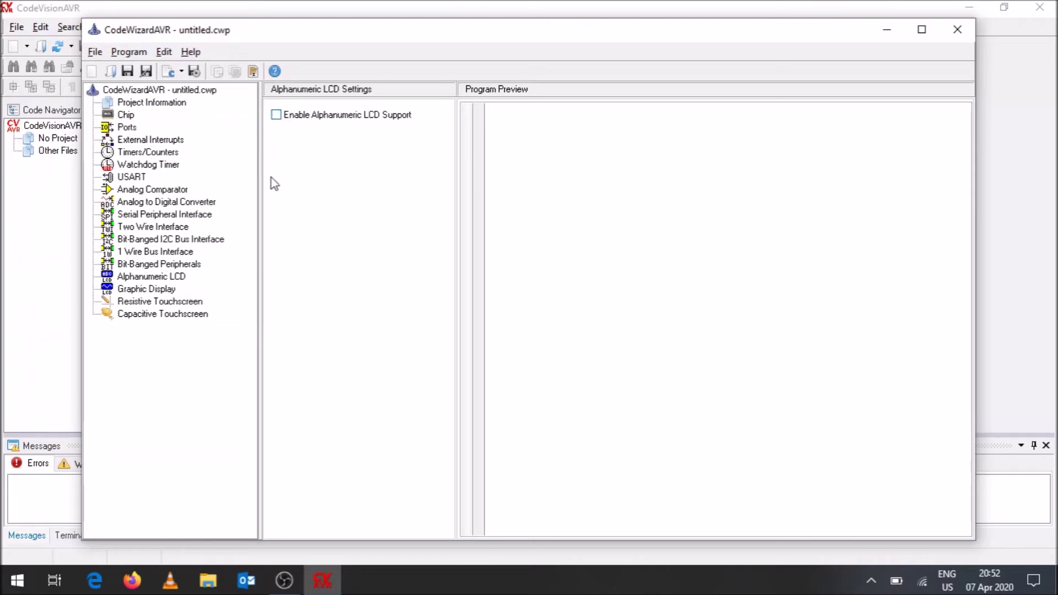
Step: Examine the graphic display types and the resistive and capacitive touchscreen options, leaving all of them unused
{"action": "left_click", "coordinate": [170, 290]}
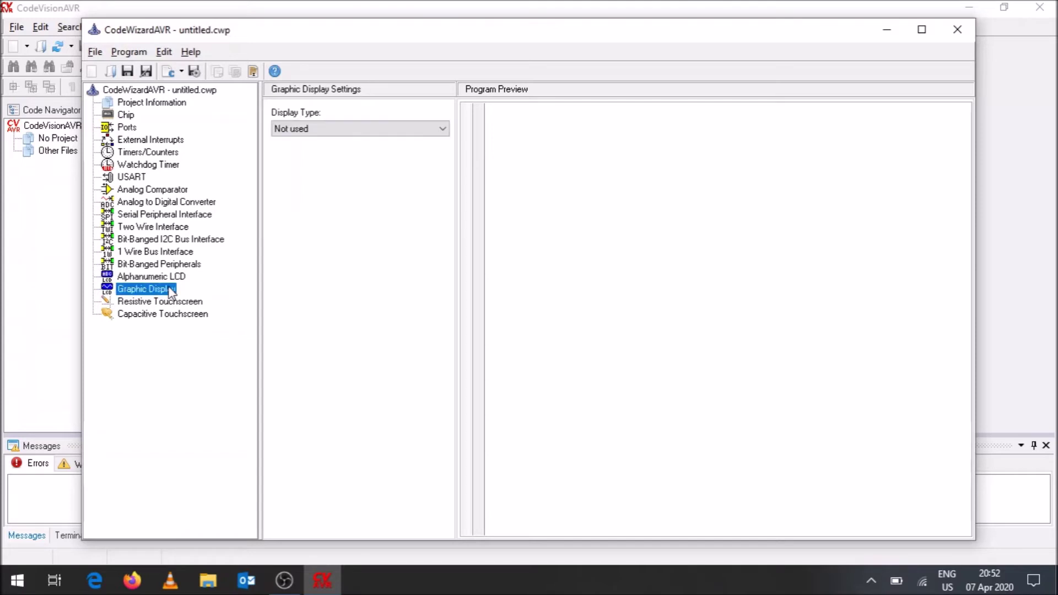
{"action": "left_click", "coordinate": [441, 128]}
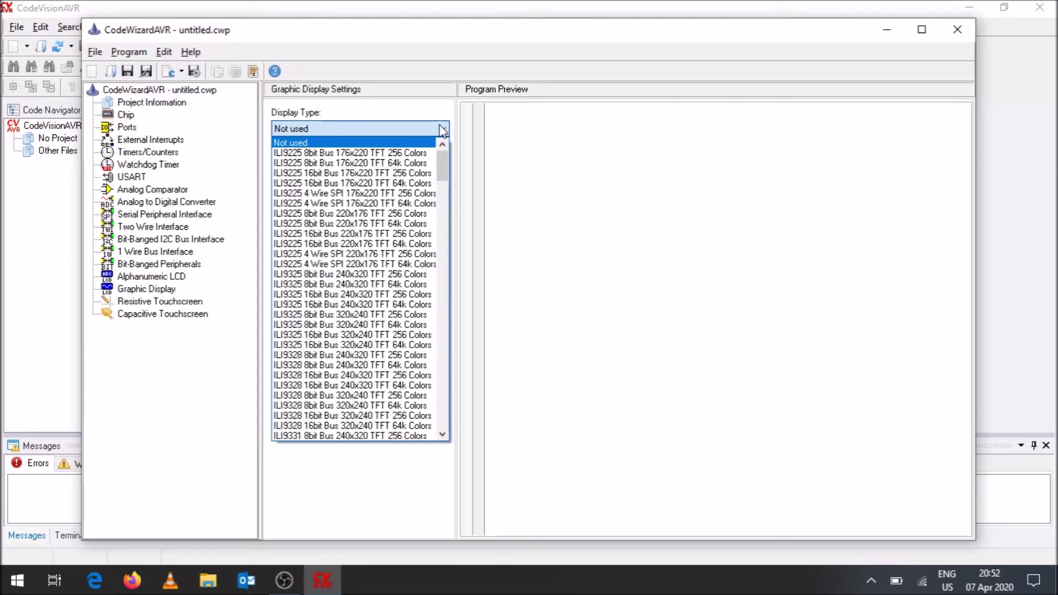
{"action": "left_click", "coordinate": [441, 128]}
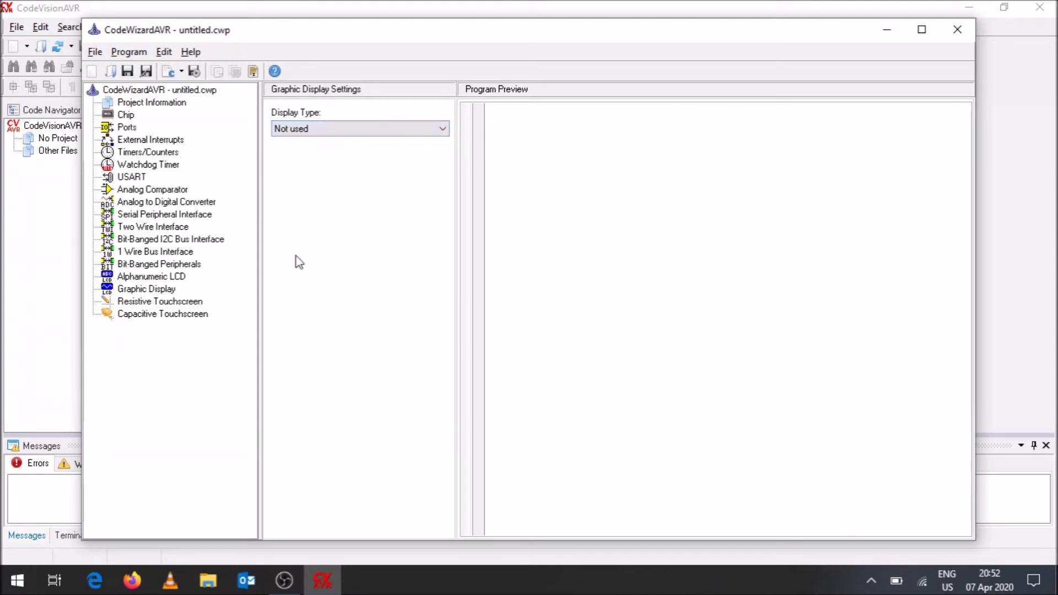
{"action": "left_click", "coordinate": [200, 303]}
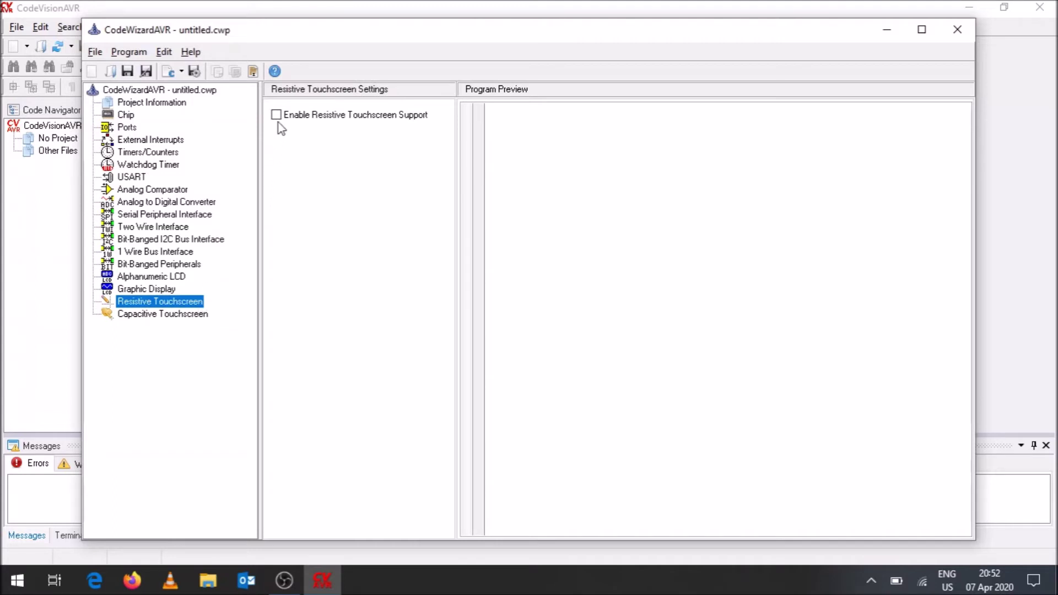
{"action": "left_click", "coordinate": [279, 118]}
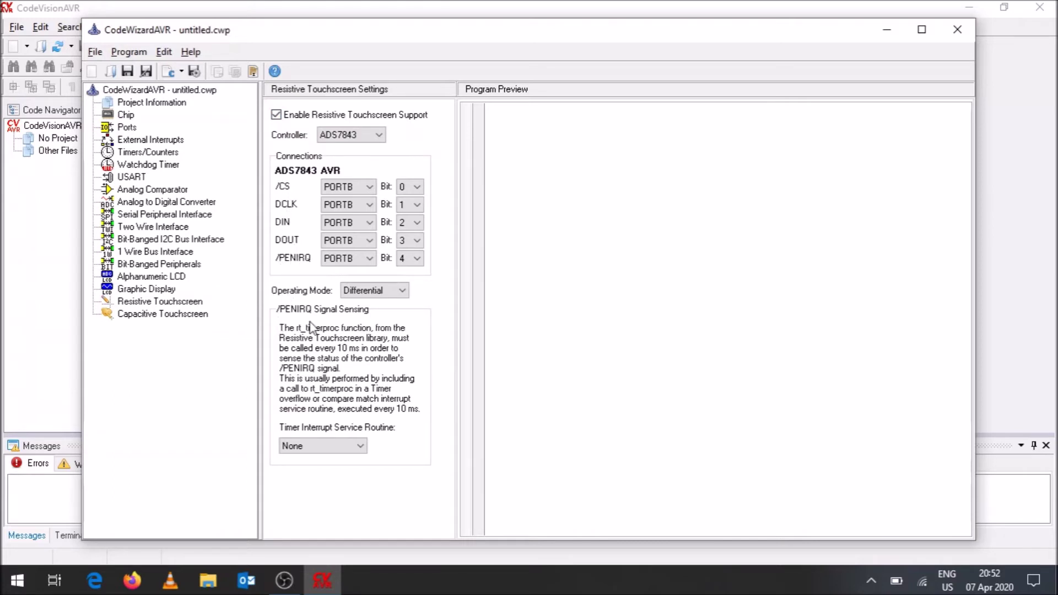
{"action": "left_click", "coordinate": [278, 116]}
{"action": "left_click", "coordinate": [167, 317]}
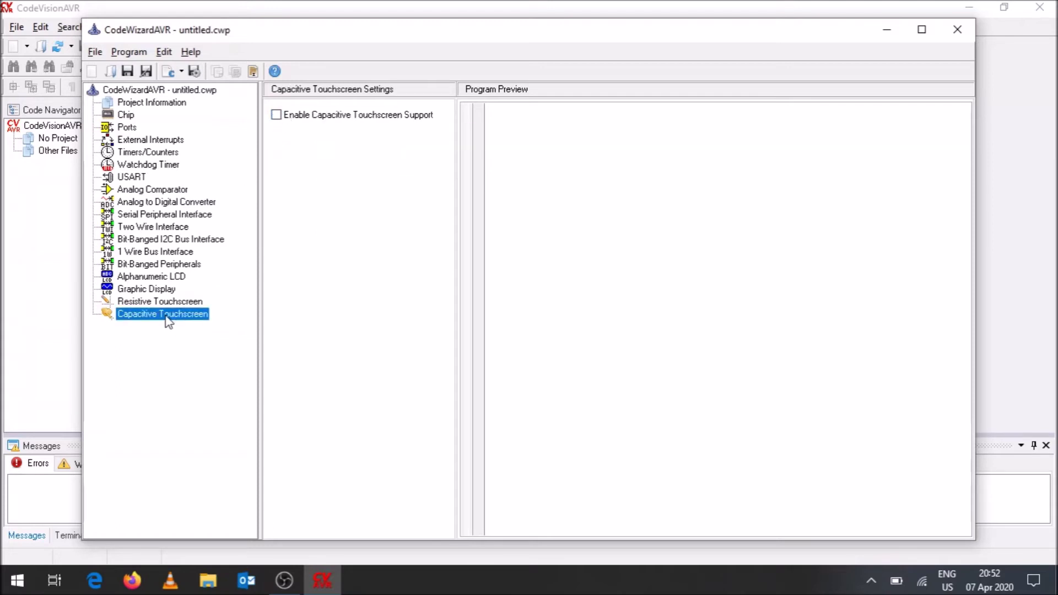
{"action": "left_click", "coordinate": [277, 115]}
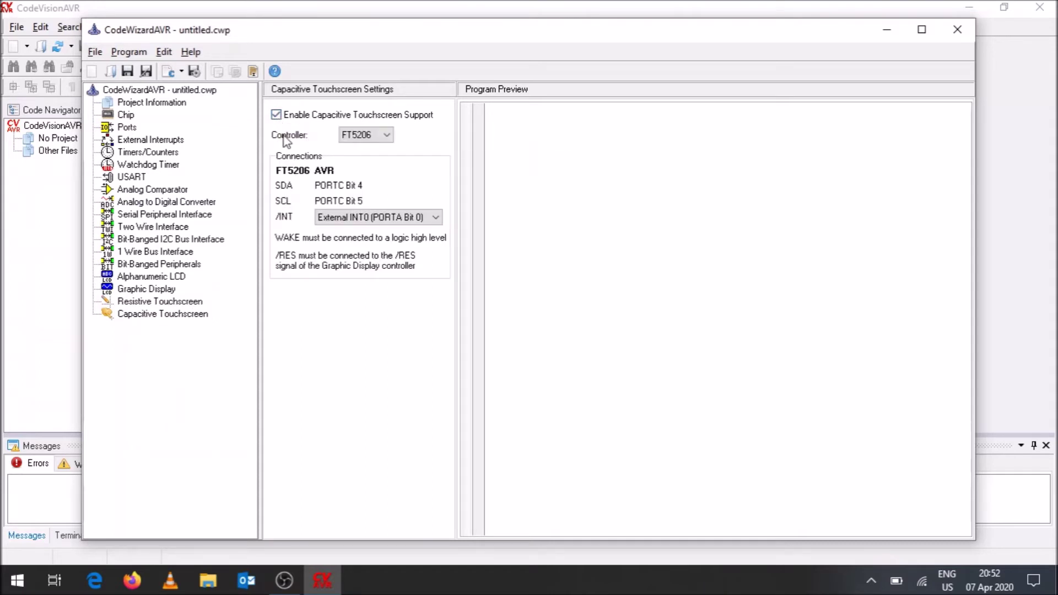
{"action": "left_click", "coordinate": [276, 115]}
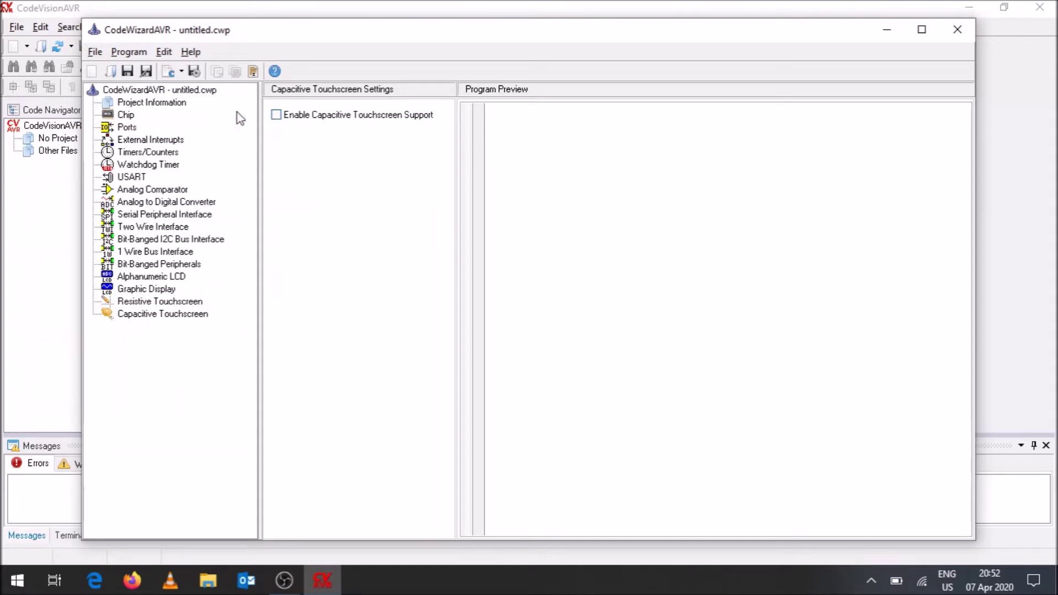
Step: Try to generate the program code from the wizard settings after revisiting the project information
{"action": "left_click", "coordinate": [184, 107]}
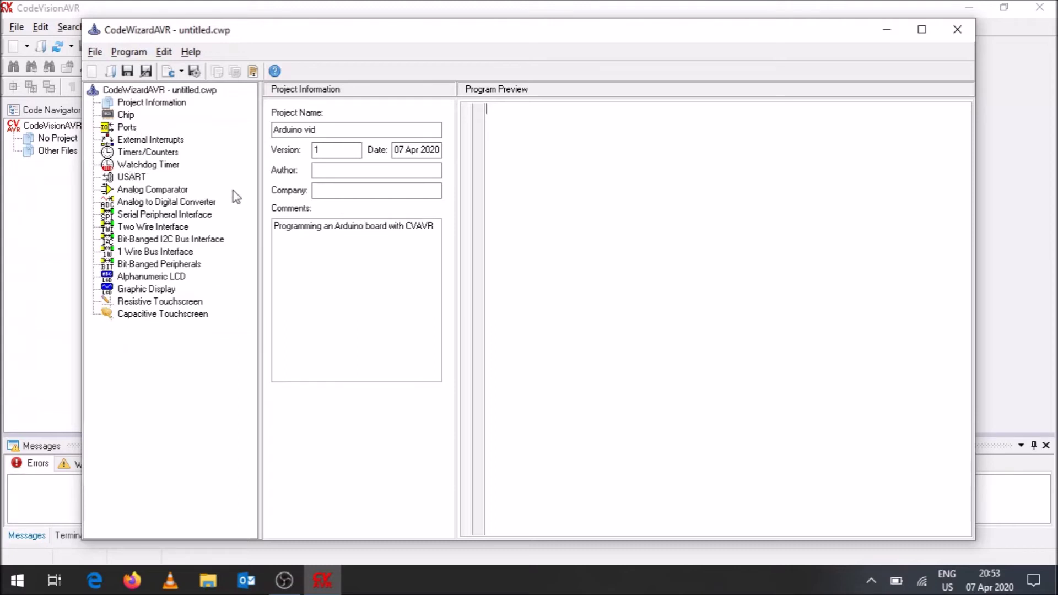
{"action": "left_click", "coordinate": [132, 53]}
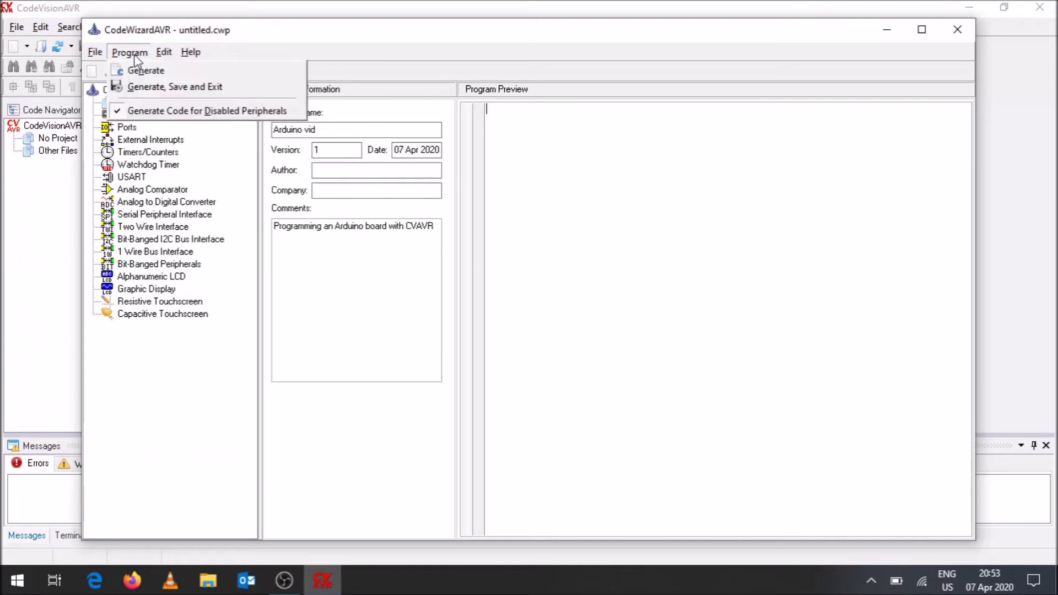
{"action": "left_click", "coordinate": [144, 71]}
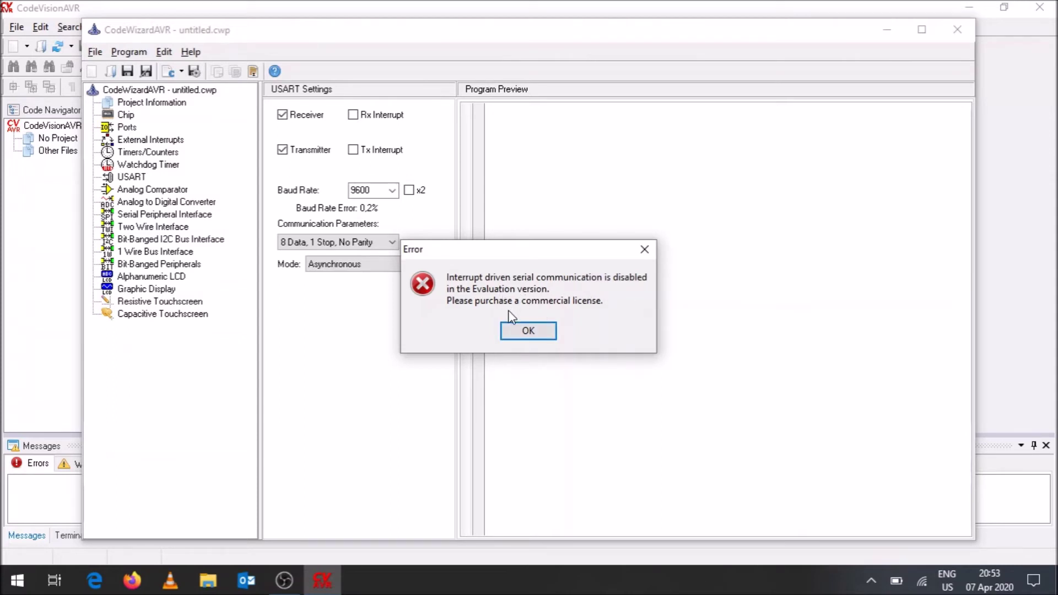
{"action": "left_click", "coordinate": [527, 333]}
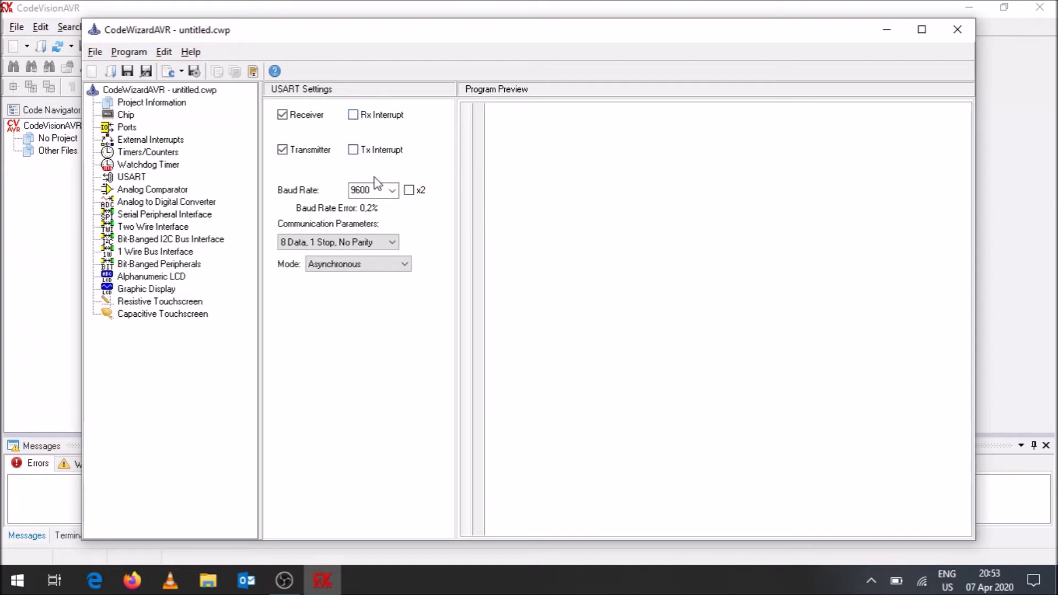
Step: Generate the program code preview with the USART transmitter enabled and look through the generated code
{"action": "left_click", "coordinate": [280, 145]}
{"action": "left_click", "coordinate": [126, 55]}
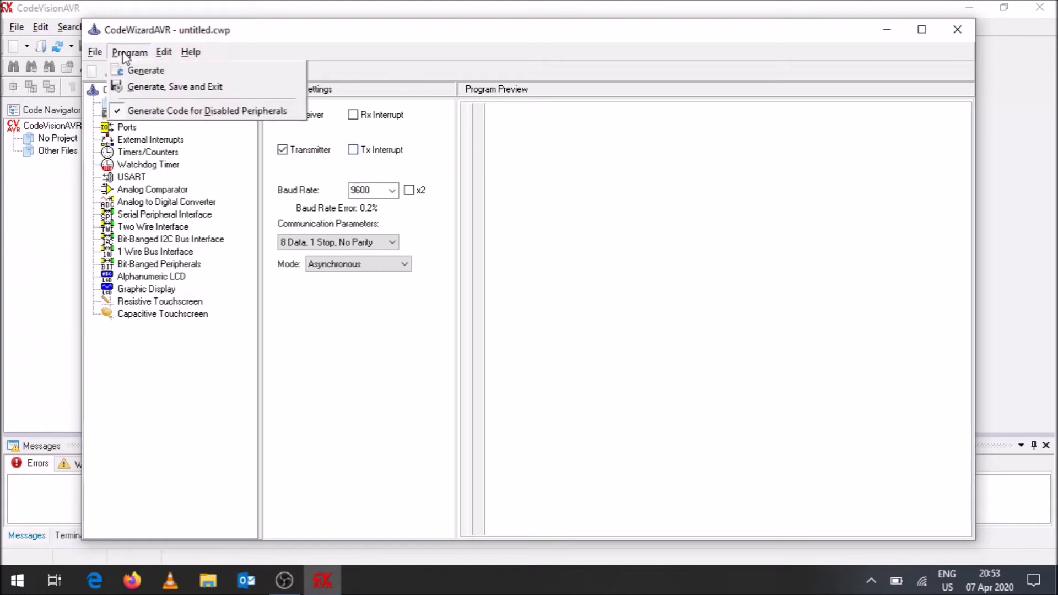
{"action": "left_click", "coordinate": [143, 72]}
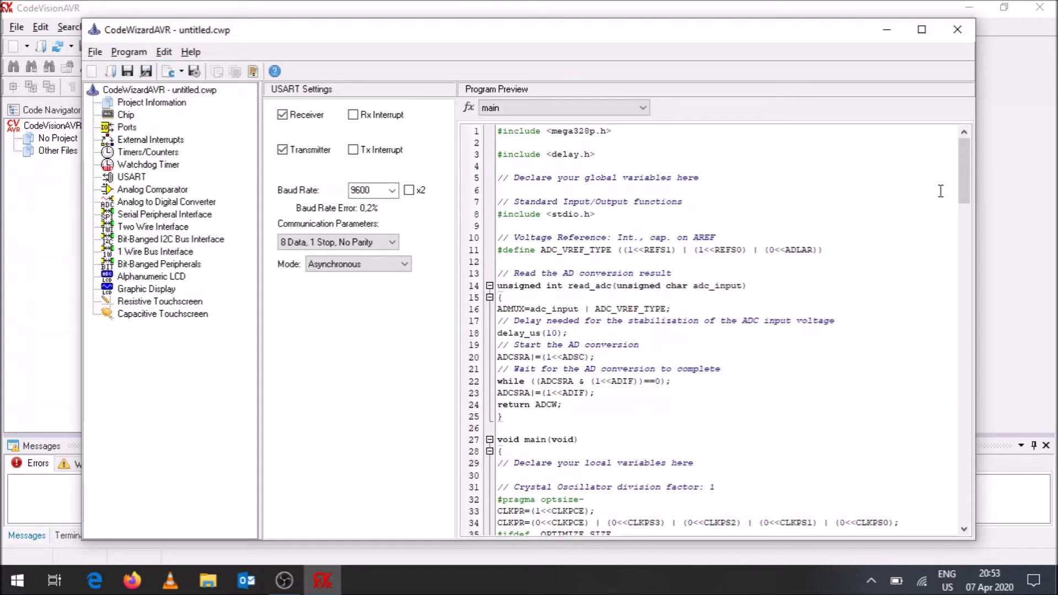
{"action": "mouse_move", "coordinate": [963, 178]}
{"action": "left_mouse_down"}
{"action": "mouse_move", "coordinate": [962, 201]}
{"action": "mouse_move", "coordinate": [962, 165]}
{"action": "left_mouse_up"}
{"action": "left_click", "coordinate": [131, 52]}
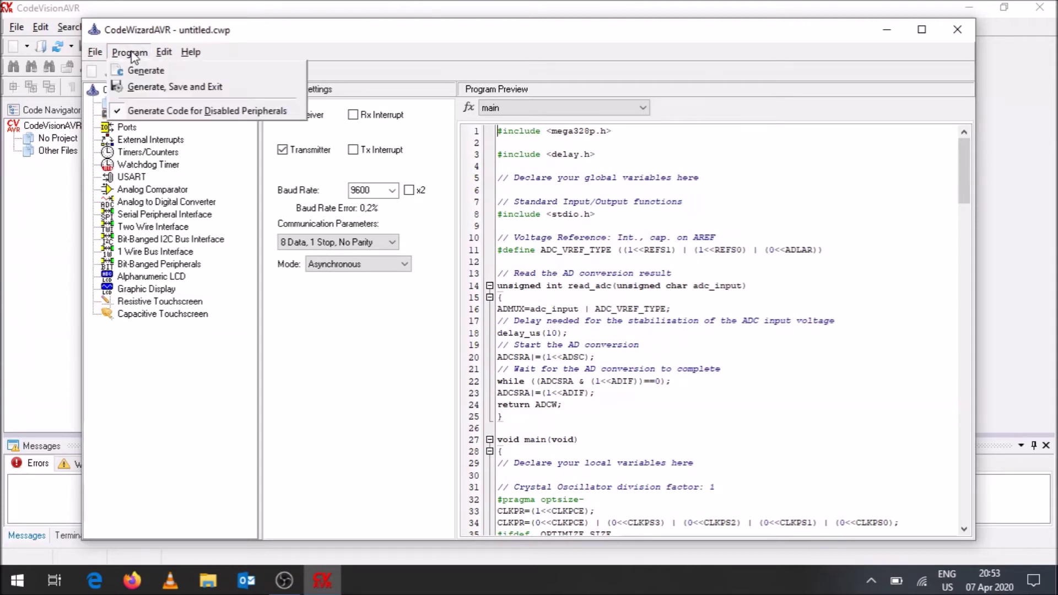
{"action": "left_click", "coordinate": [141, 91]}
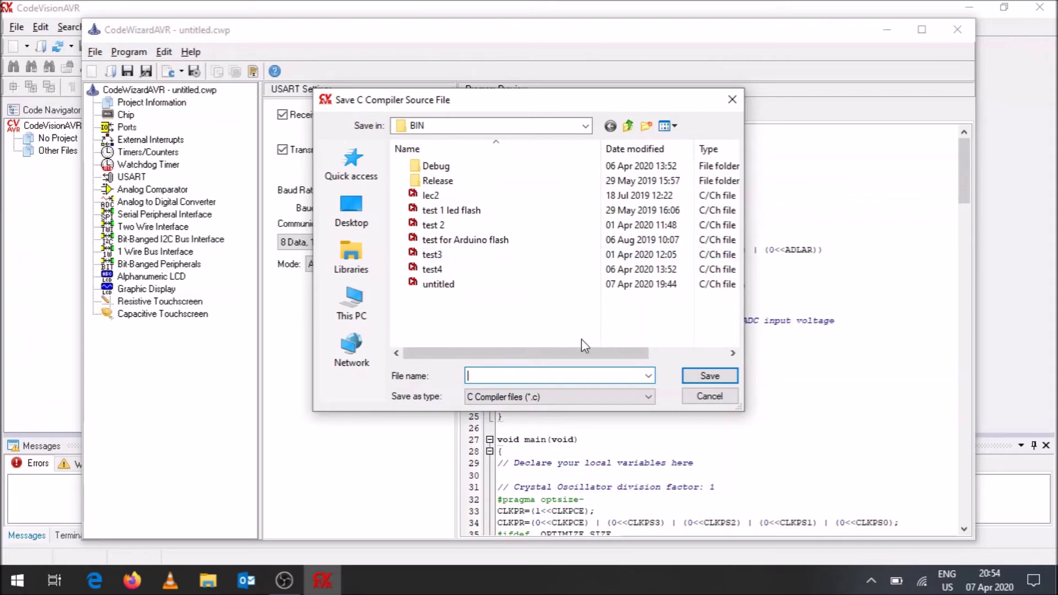
{"action": "left_click", "coordinate": [700, 399]}
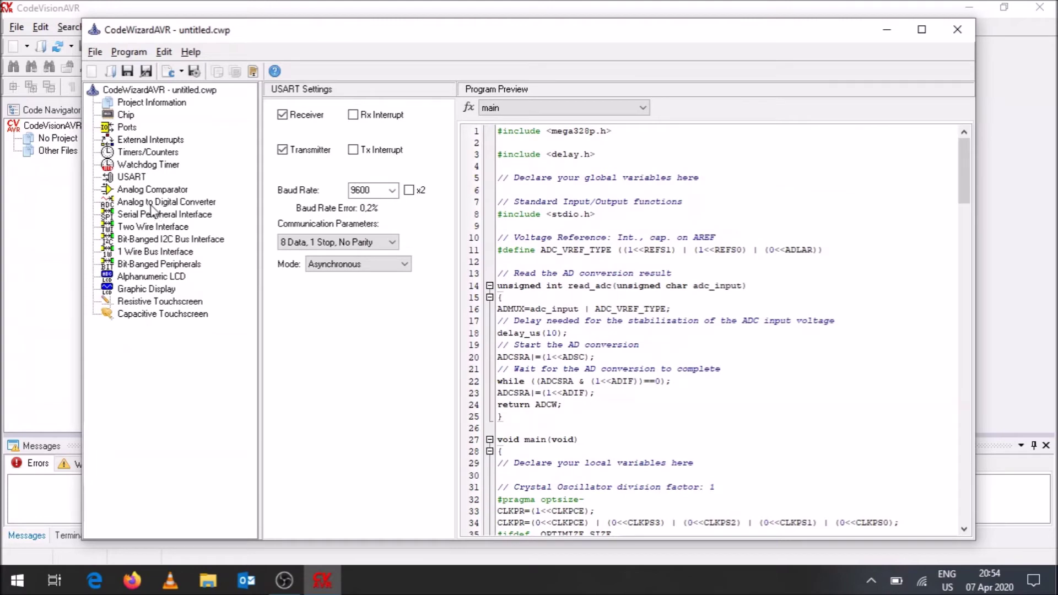
Step: In the timer settings, run Timer1 from the system clock with a clock value of 2000 kHz
{"action": "left_click", "coordinate": [142, 155]}
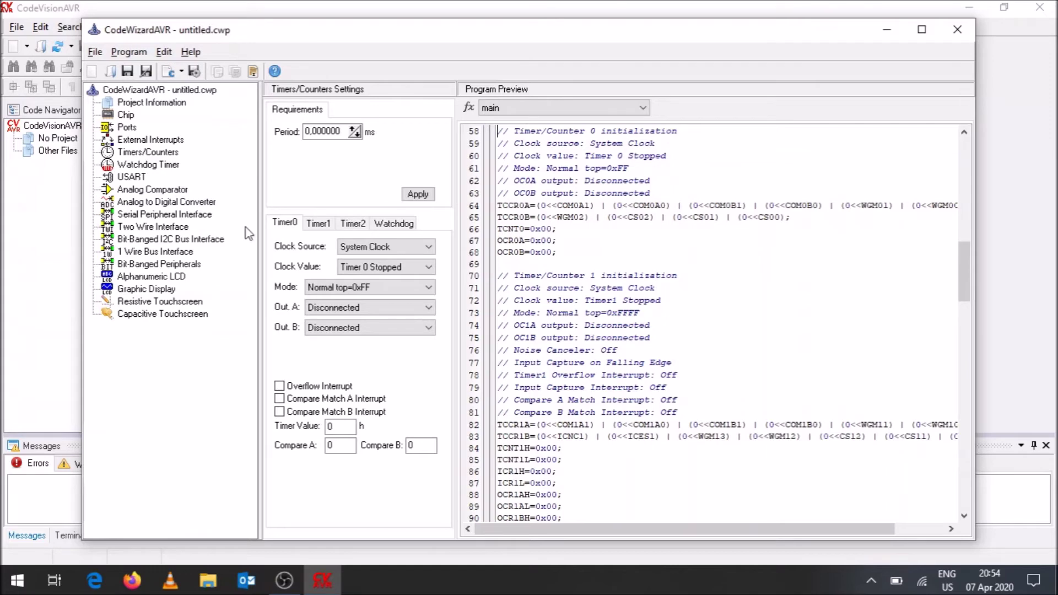
{"action": "left_click", "coordinate": [317, 225]}
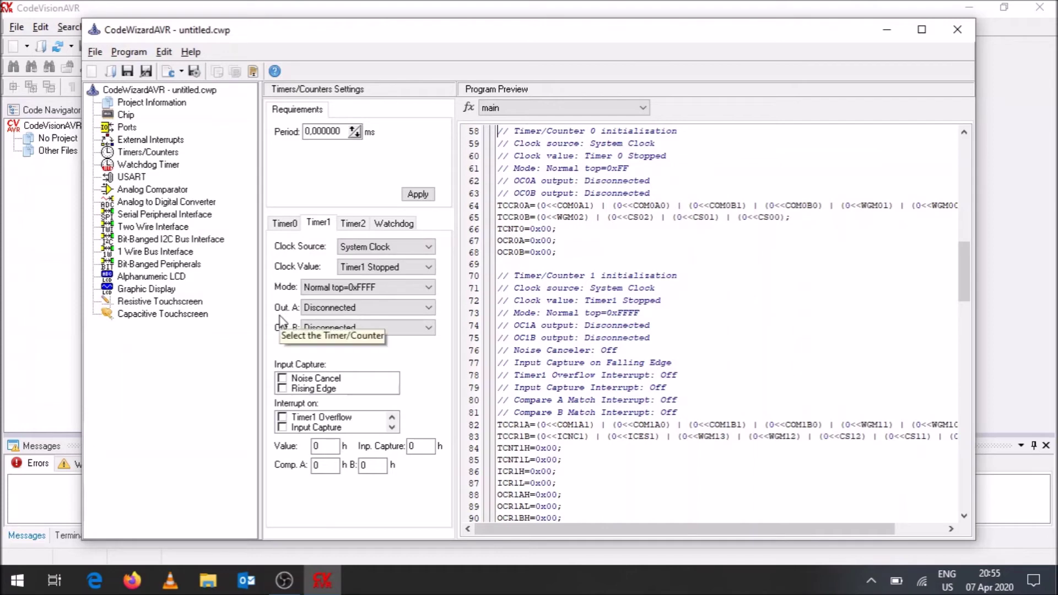
{"action": "left_click", "coordinate": [346, 252]}
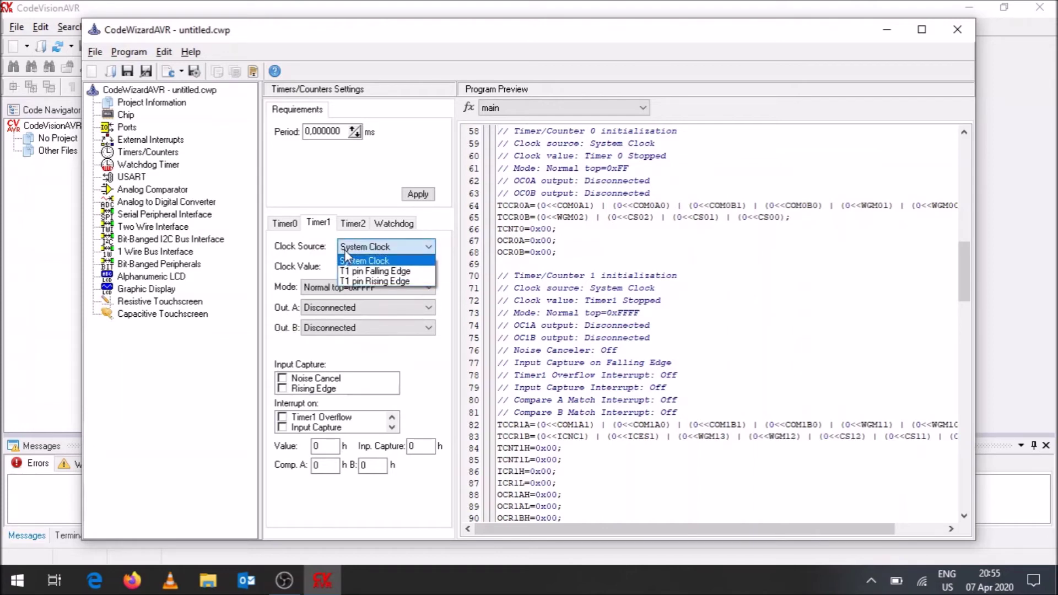
{"action": "left_click", "coordinate": [347, 259]}
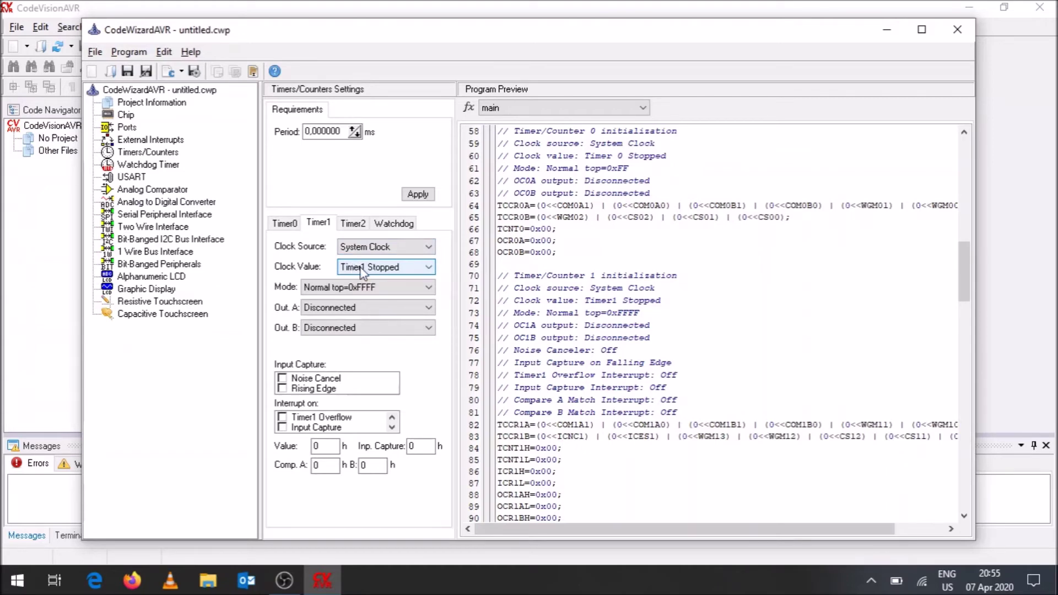
{"action": "left_click", "coordinate": [360, 269]}
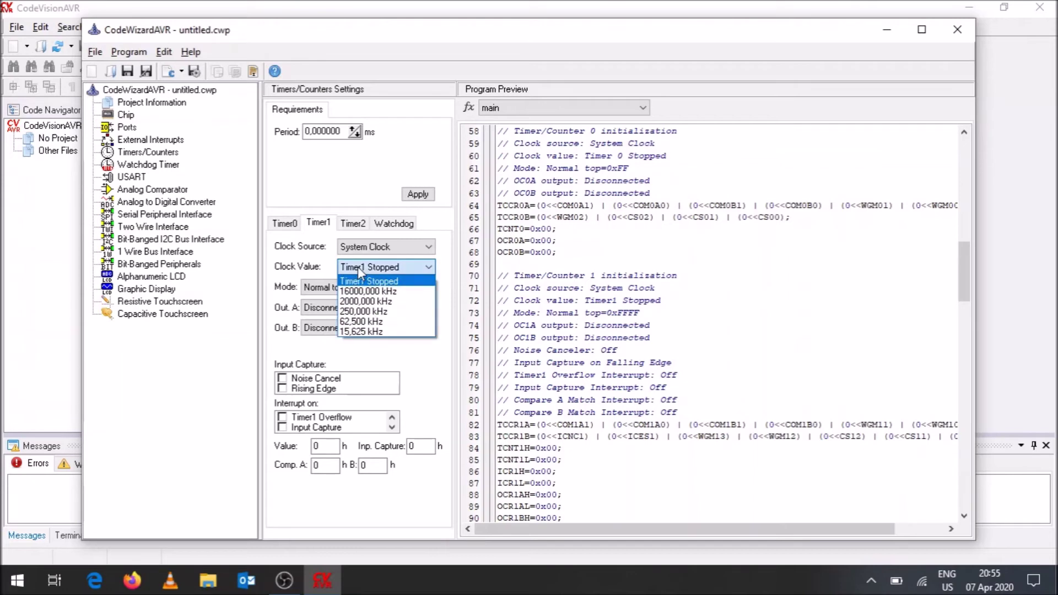
{"action": "left_click", "coordinate": [382, 303]}
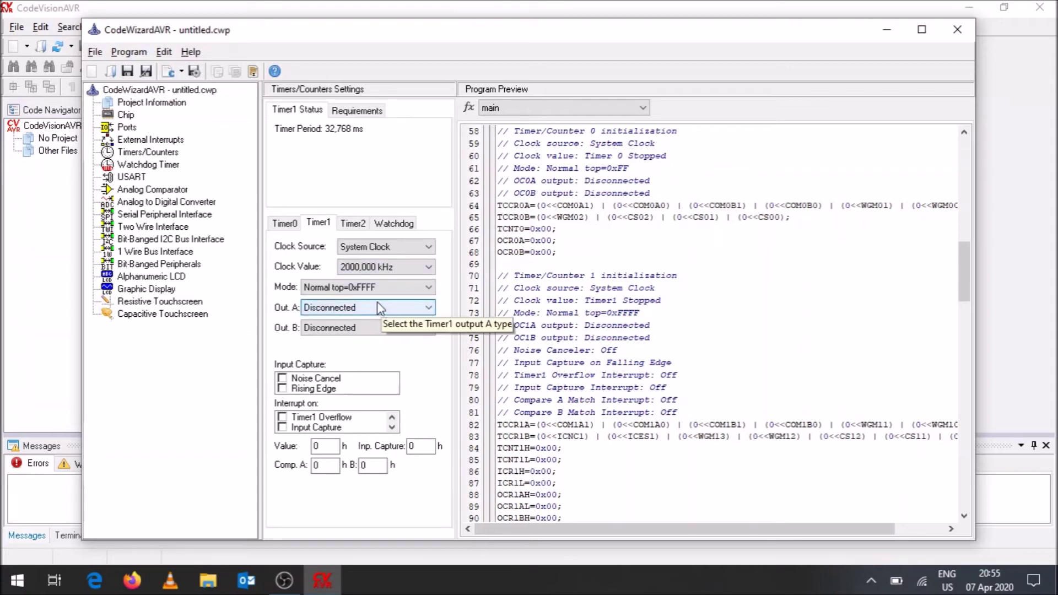
Step: Set Timer1's mode to phase and frequency correct PWM with top=ICR1 and its output B to Non-Inverted PWM
{"action": "left_click", "coordinate": [321, 288]}
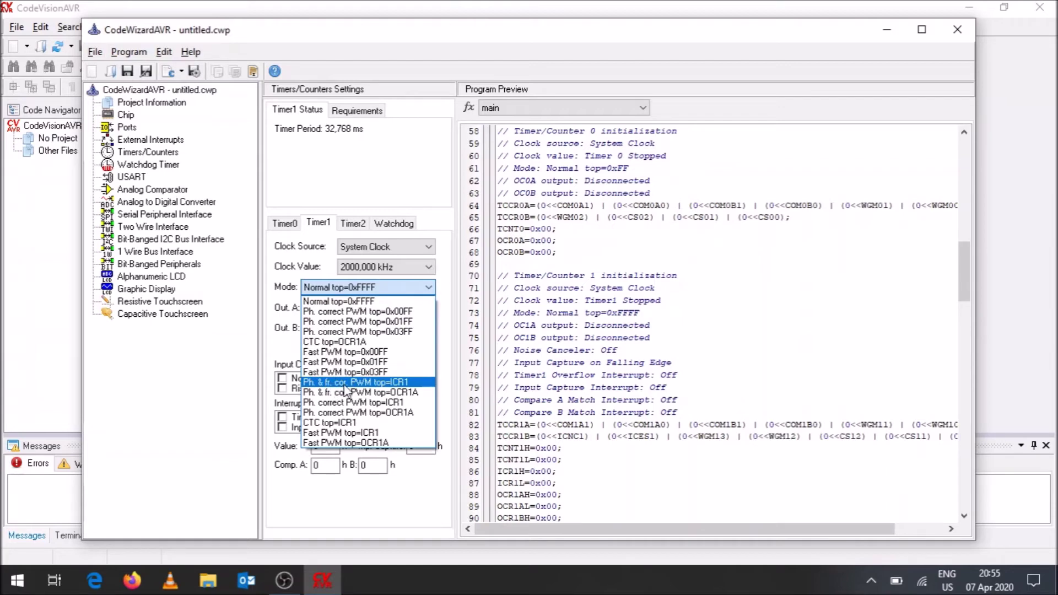
{"action": "left_click", "coordinate": [406, 382]}
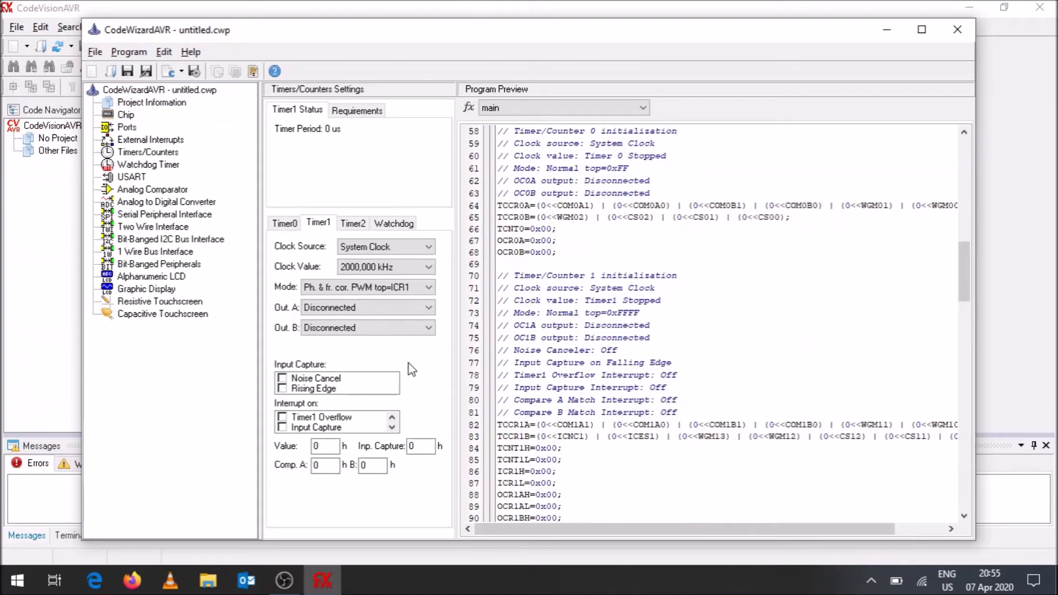
{"action": "left_click", "coordinate": [392, 332]}
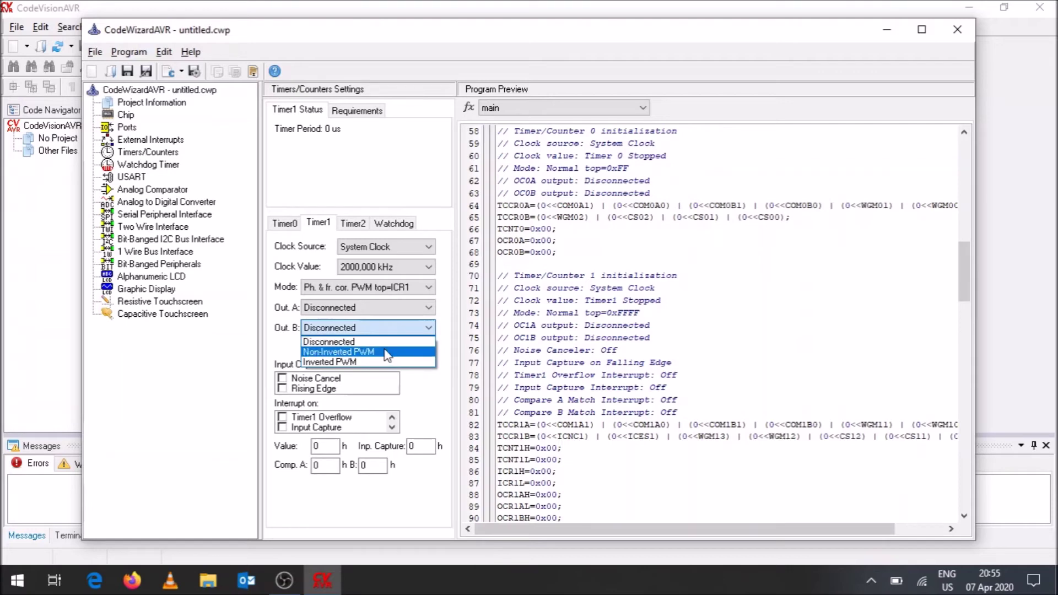
{"action": "left_click", "coordinate": [386, 353]}
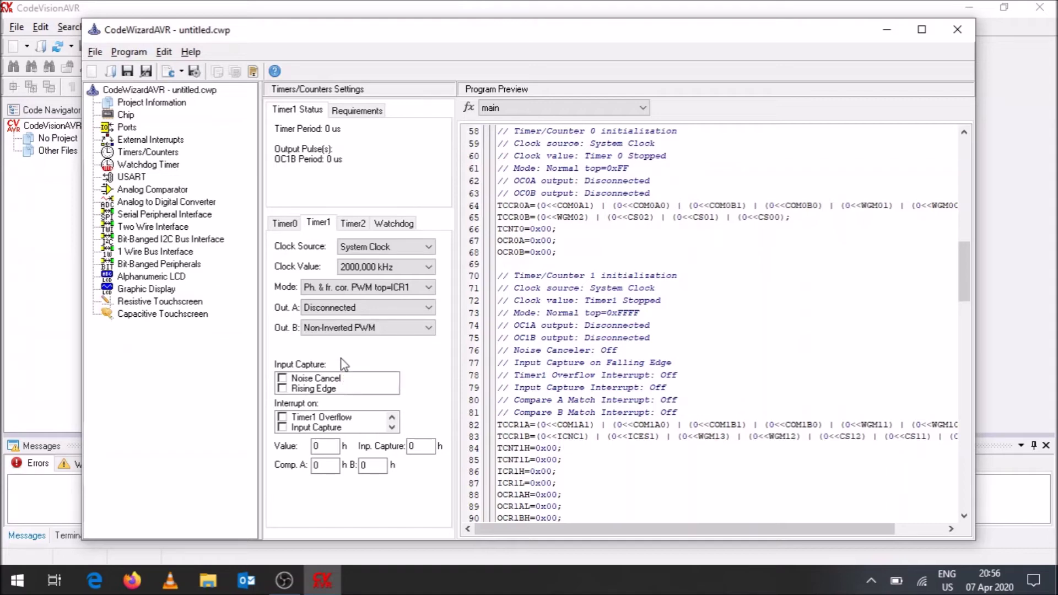
Step: Set Timer2's clock value to 2000 kHz, keeping the system clock as its source
{"action": "left_click", "coordinate": [350, 225]}
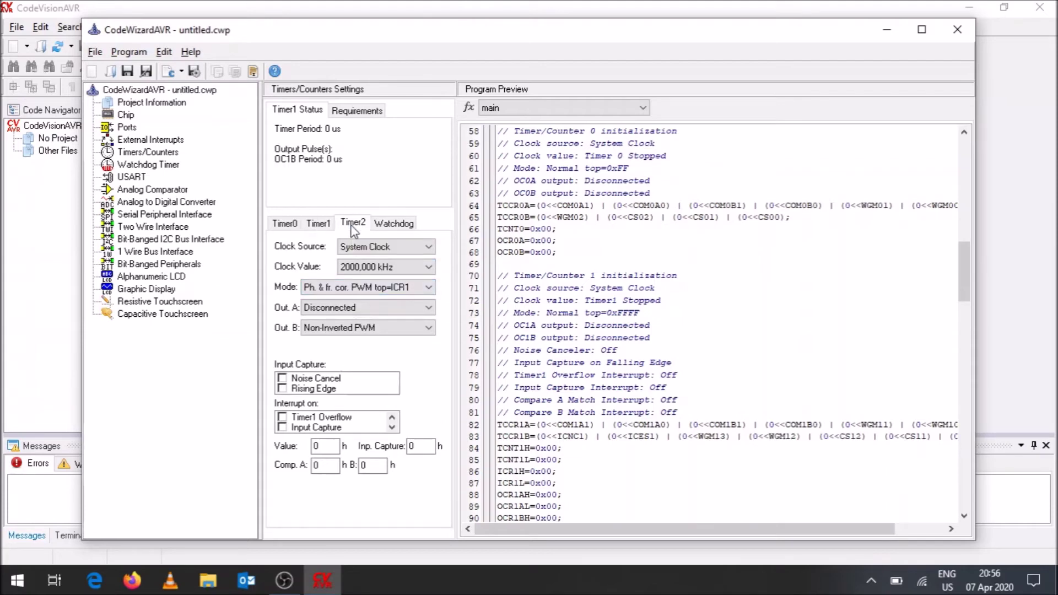
{"action": "left_click", "coordinate": [316, 311]}
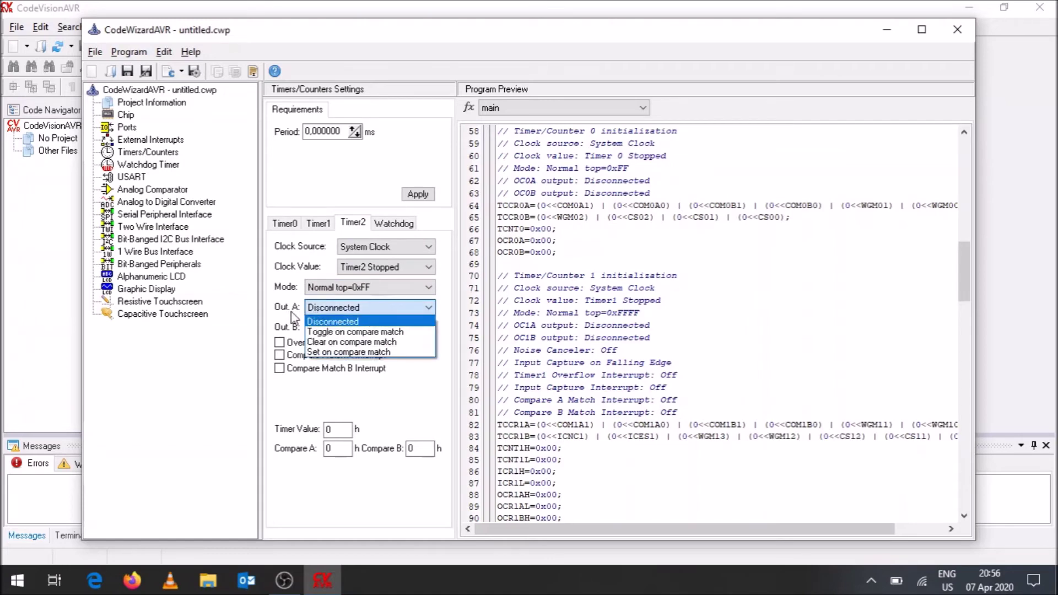
{"action": "left_click", "coordinate": [296, 319]}
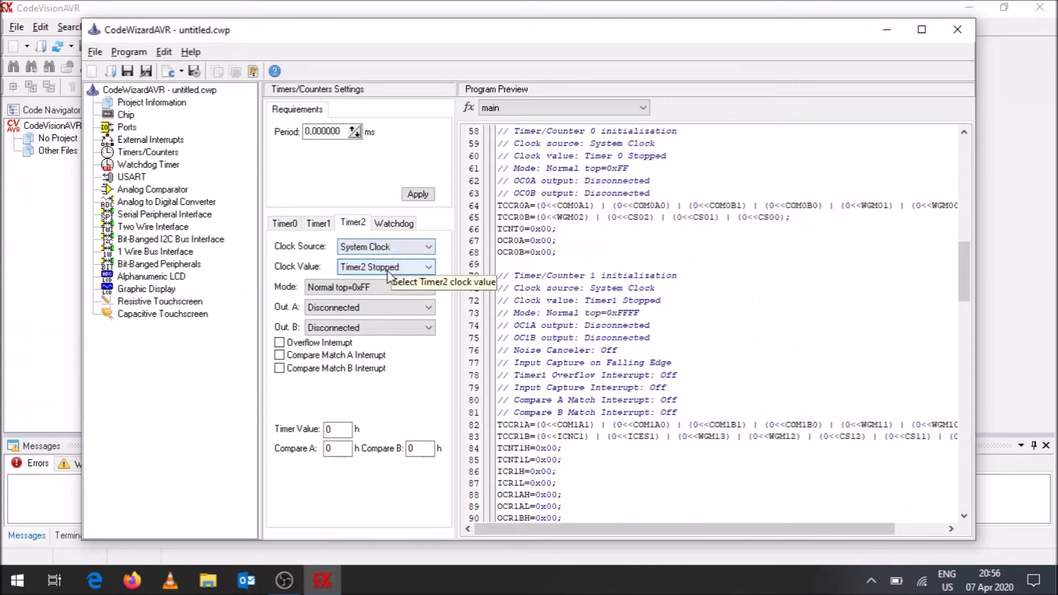
{"action": "left_click", "coordinate": [387, 270]}
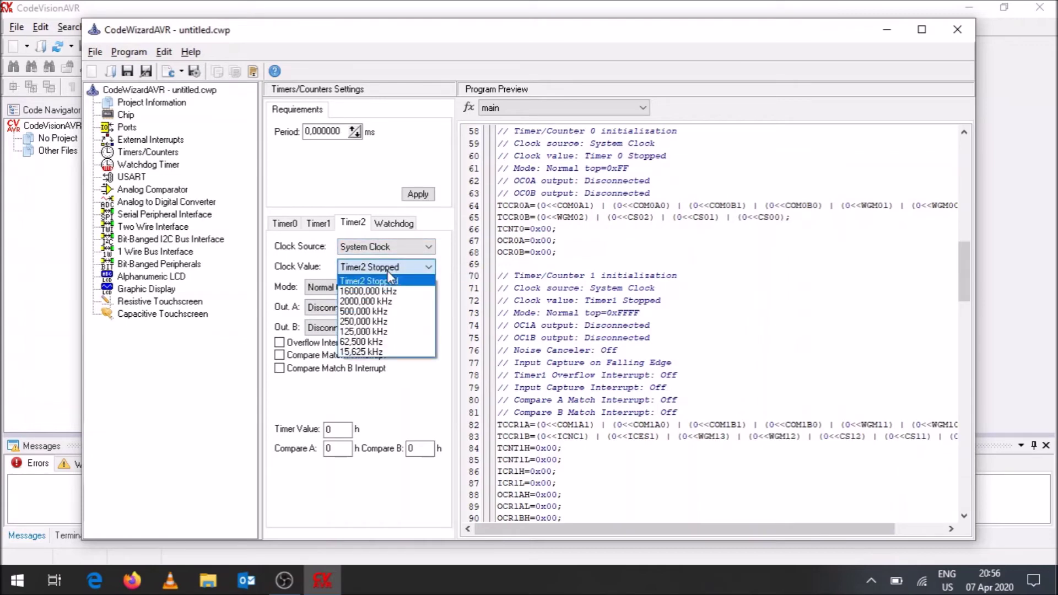
{"action": "left_click", "coordinate": [376, 303]}
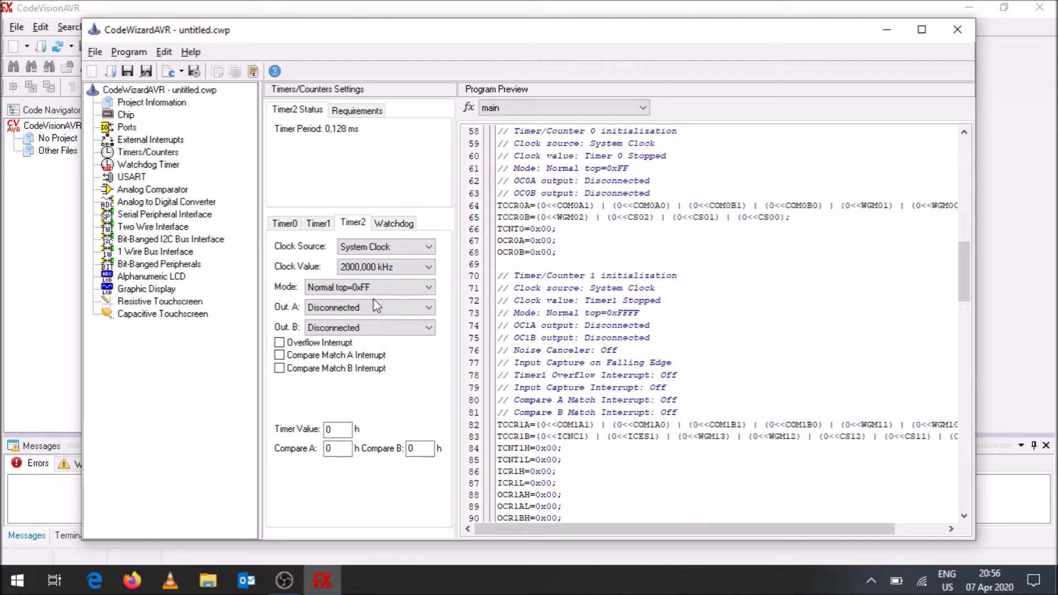
Step: Set Timer2's mode to phase correct PWM with top=OCR2A and output A to Non-Inverted PWM, then compare with Timer1's settings
{"action": "left_click", "coordinate": [355, 289]}
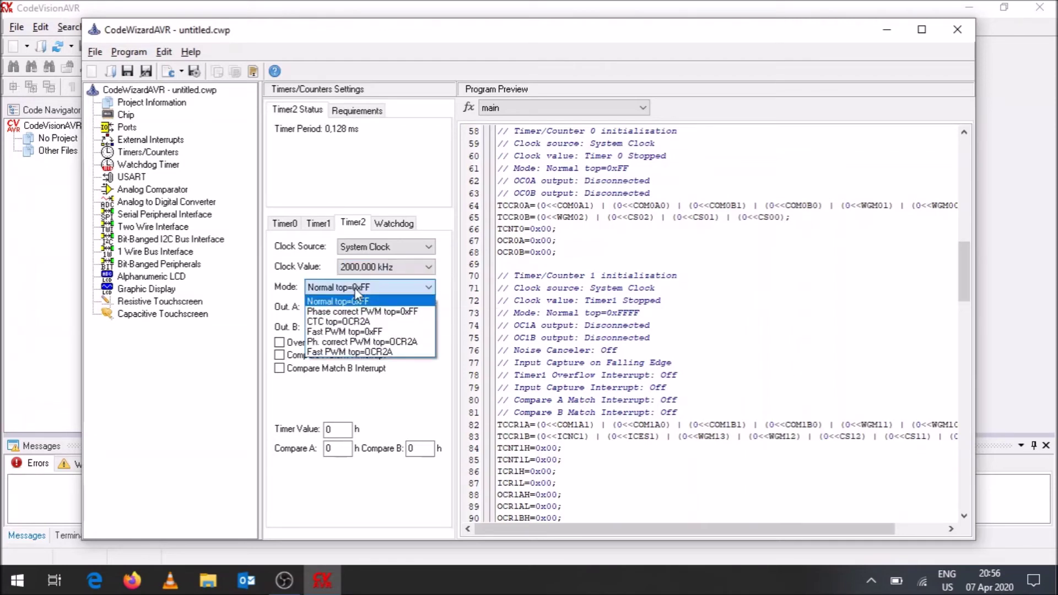
{"action": "left_click", "coordinate": [381, 344]}
{"action": "left_click", "coordinate": [400, 288]}
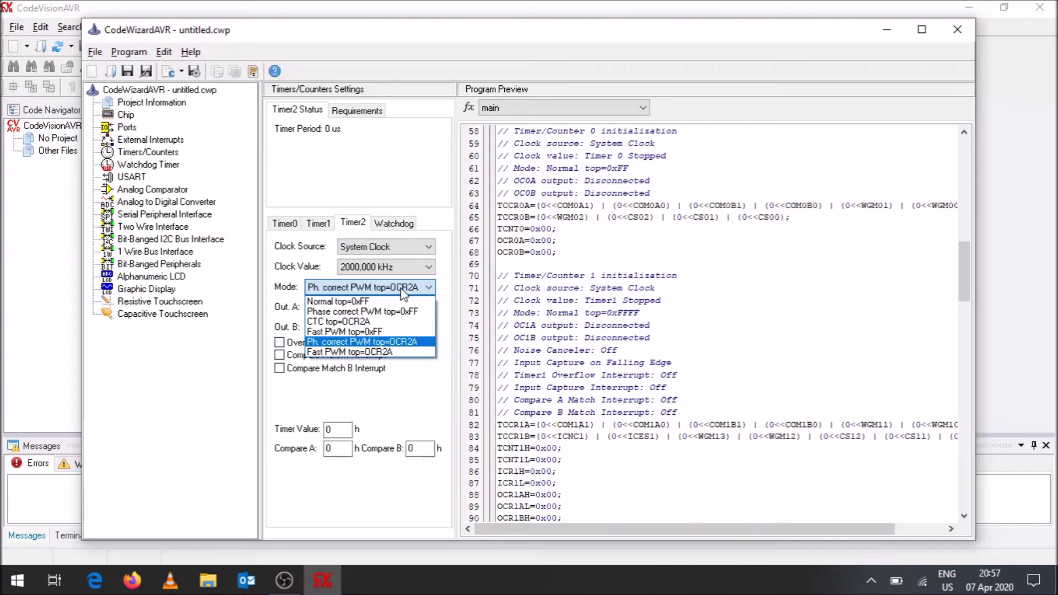
{"action": "left_click", "coordinate": [402, 293]}
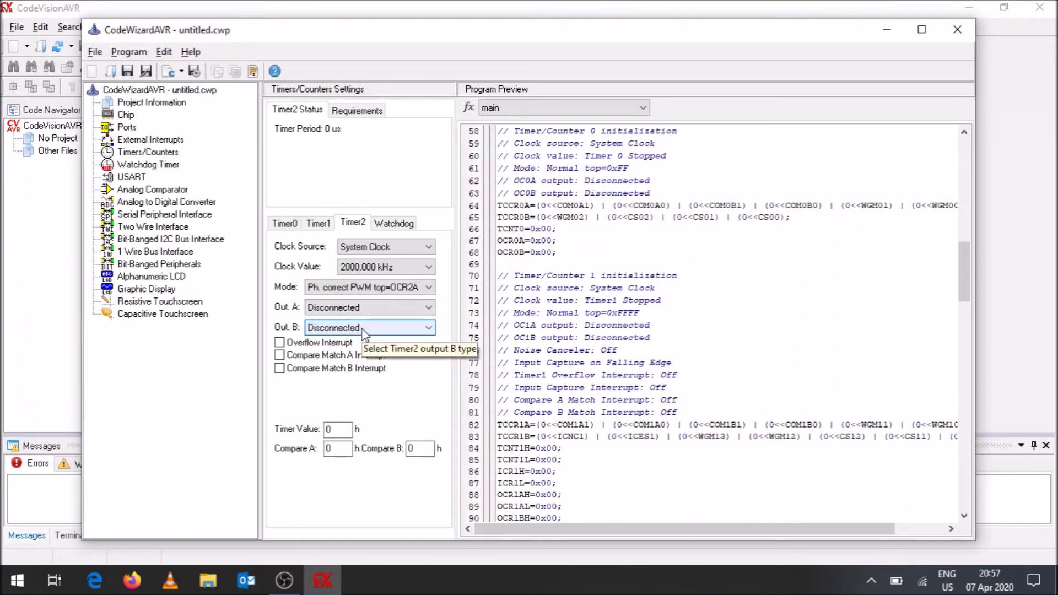
{"action": "left_click", "coordinate": [370, 310]}
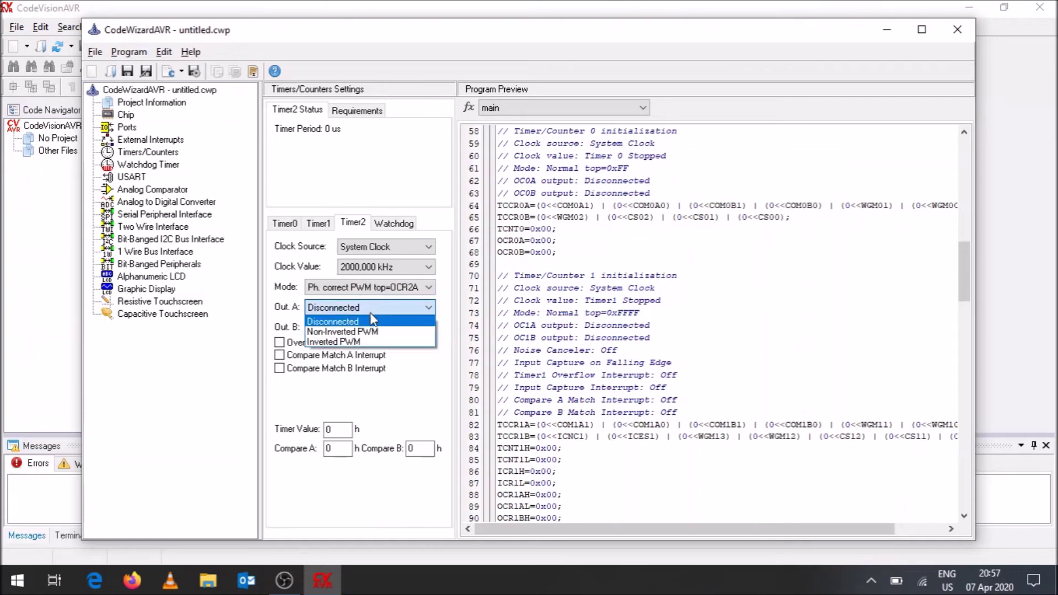
{"action": "left_click", "coordinate": [359, 332]}
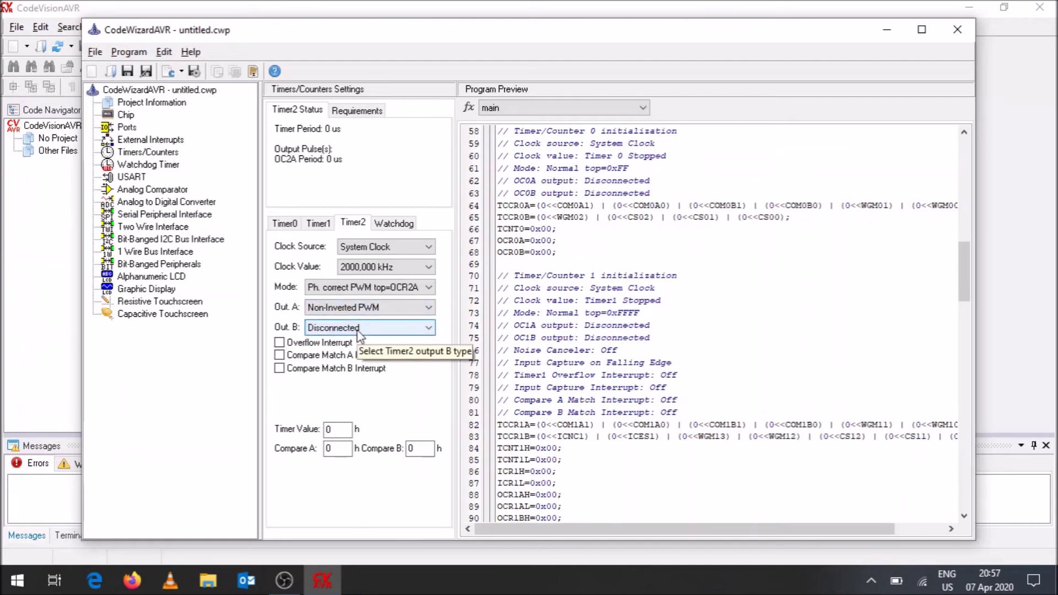
{"action": "left_click", "coordinate": [318, 224]}
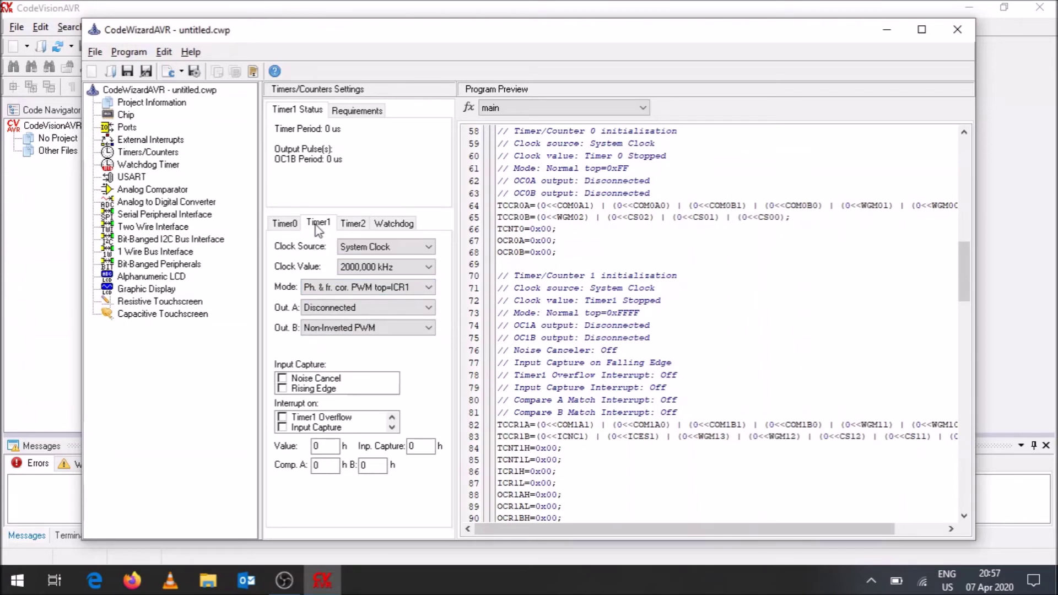
{"action": "left_click", "coordinate": [357, 226]}
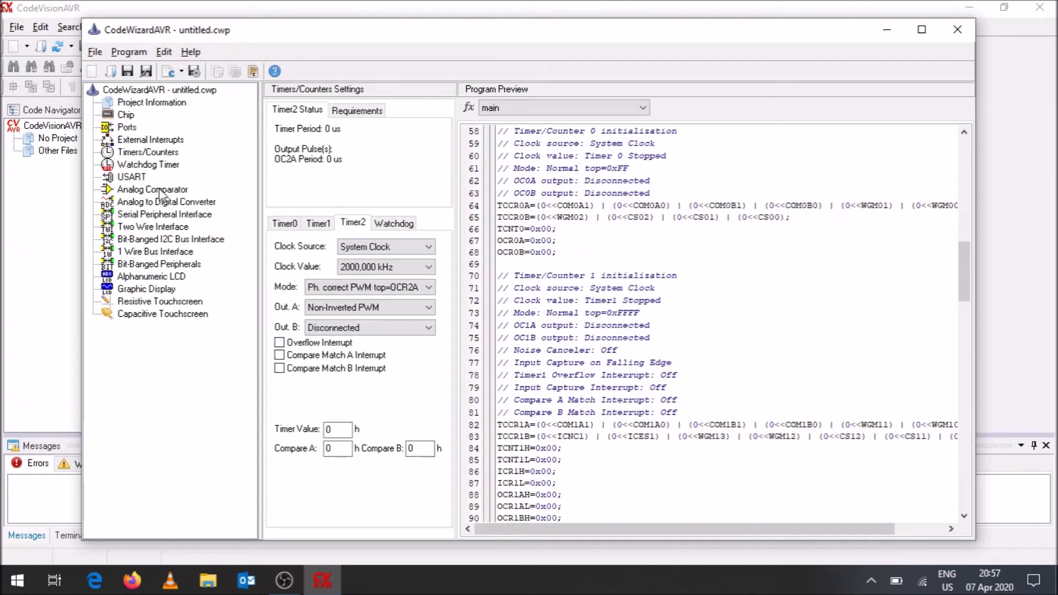
Step: Generate the program with save and exit, accepting output configuration for the timer PWM pins, including PORTB bit 2 for Timer1 OC1B
{"action": "left_click", "coordinate": [123, 52]}
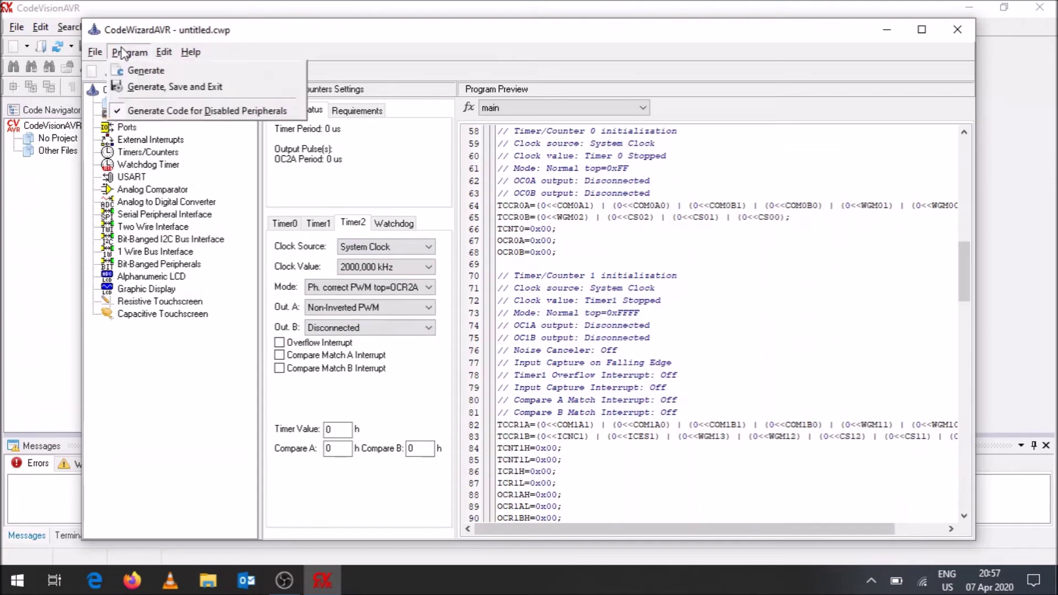
{"action": "left_click", "coordinate": [138, 87]}
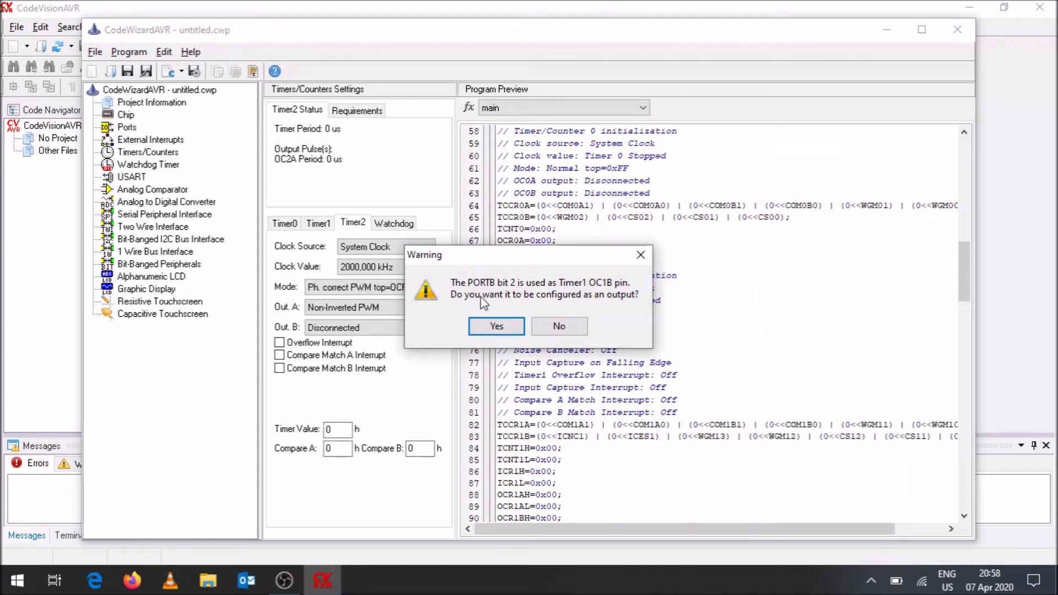
{"action": "left_click", "coordinate": [484, 328]}
{"action": "left_click", "coordinate": [488, 329]}
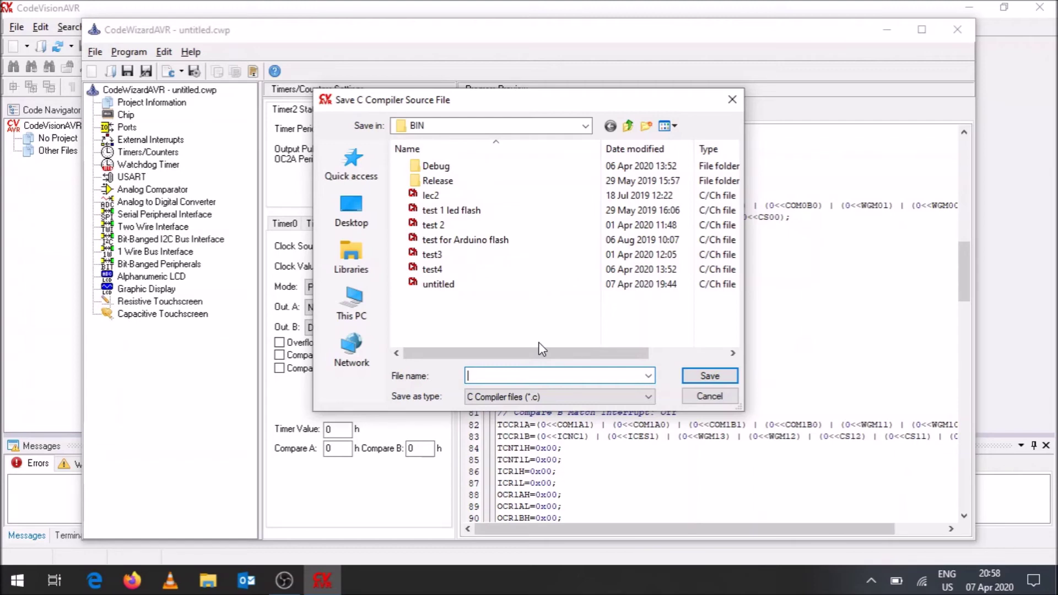
Step: Save the C source file, the compiler project and the CodeWizardAVR project in the BIN folder, each named vid1
{"action": "type", "text": "vid1"}
{"action": "key", "text": "Return"}
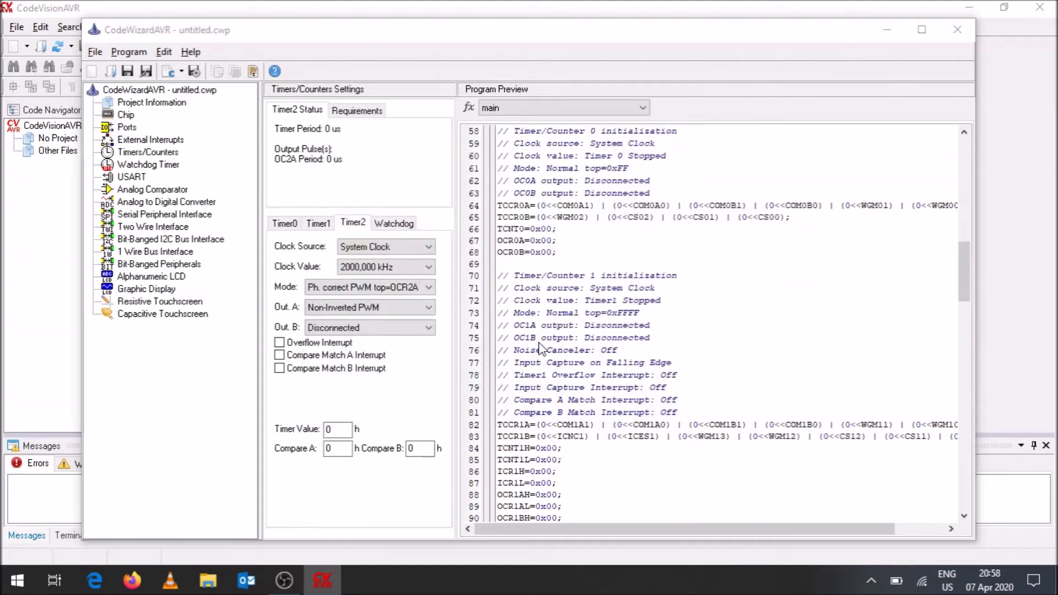
{"action": "type", "text": "vid1"}
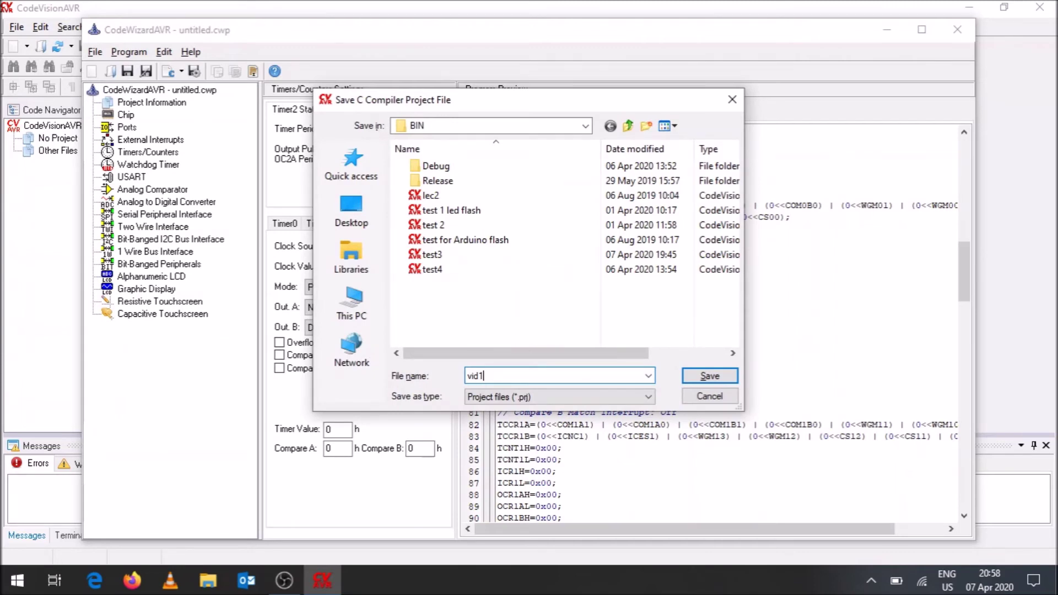
{"action": "key", "text": "Return"}
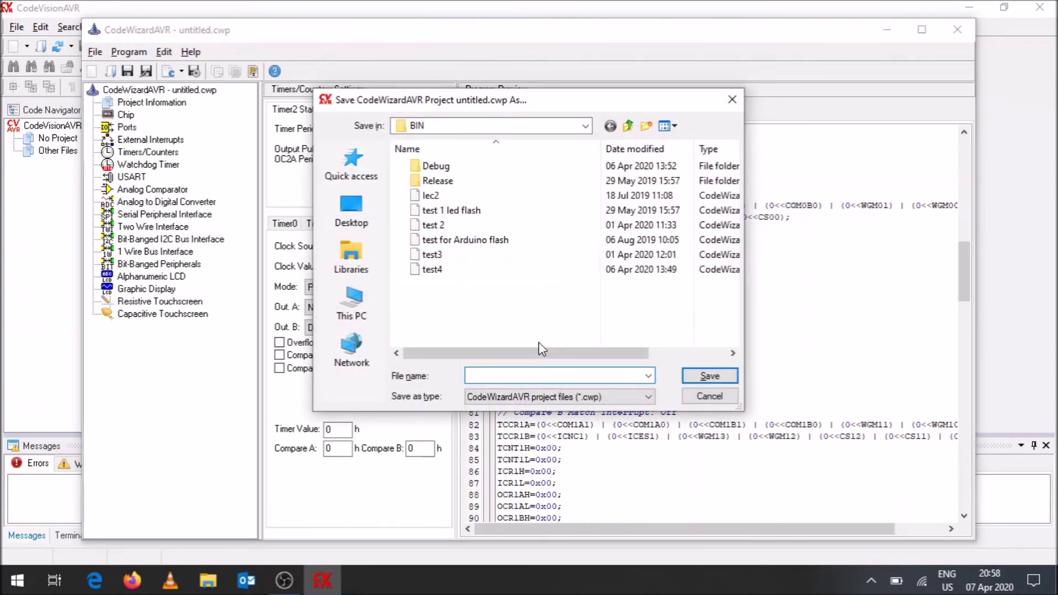
{"action": "type", "text": "vid1"}
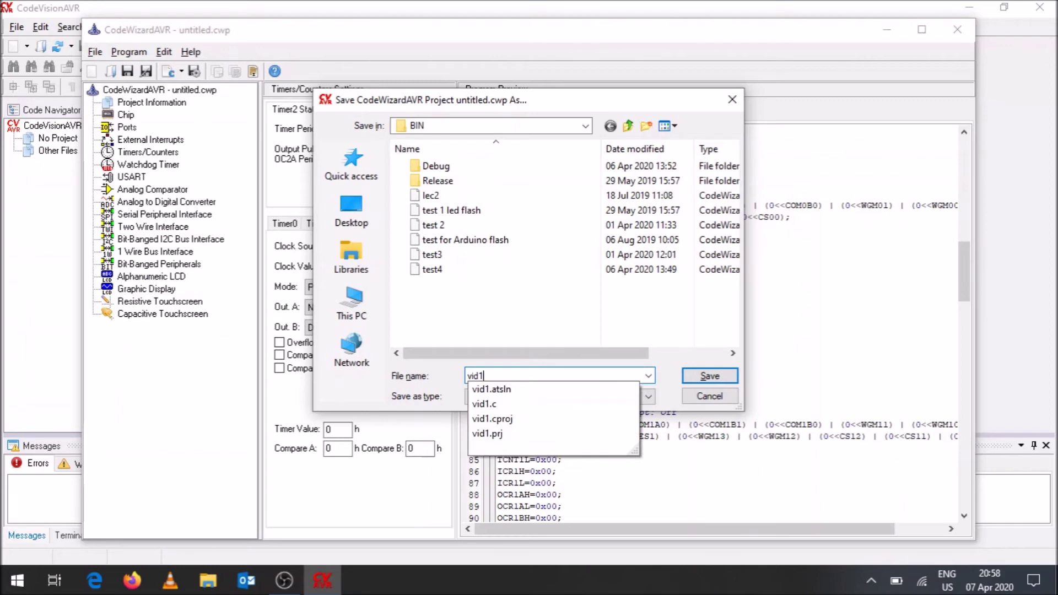
{"action": "key", "text": "Return"}
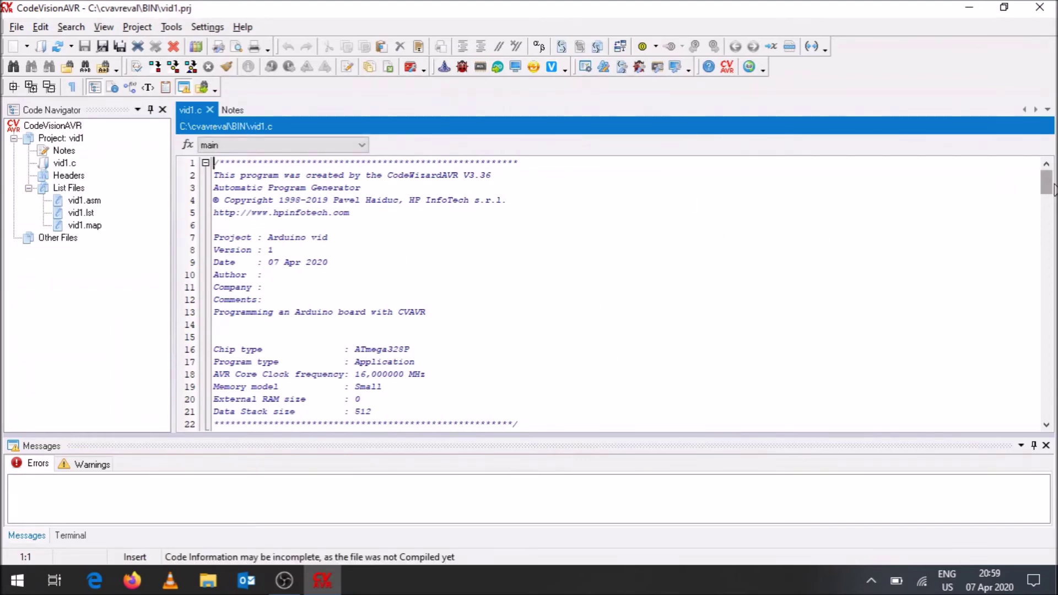
Step: Examine the generated vid1.c source code from the header comments through the includes and ADC function
{"action": "mouse_move", "coordinate": [1052, 191]}
{"action": "left_mouse_down"}
{"action": "mouse_move", "coordinate": [1036, 389]}
{"action": "mouse_move", "coordinate": [1033, 177]}
{"action": "mouse_move", "coordinate": [1048, 206]}
{"action": "left_mouse_up"}
{"action": "left_click", "coordinate": [1033, 176]}
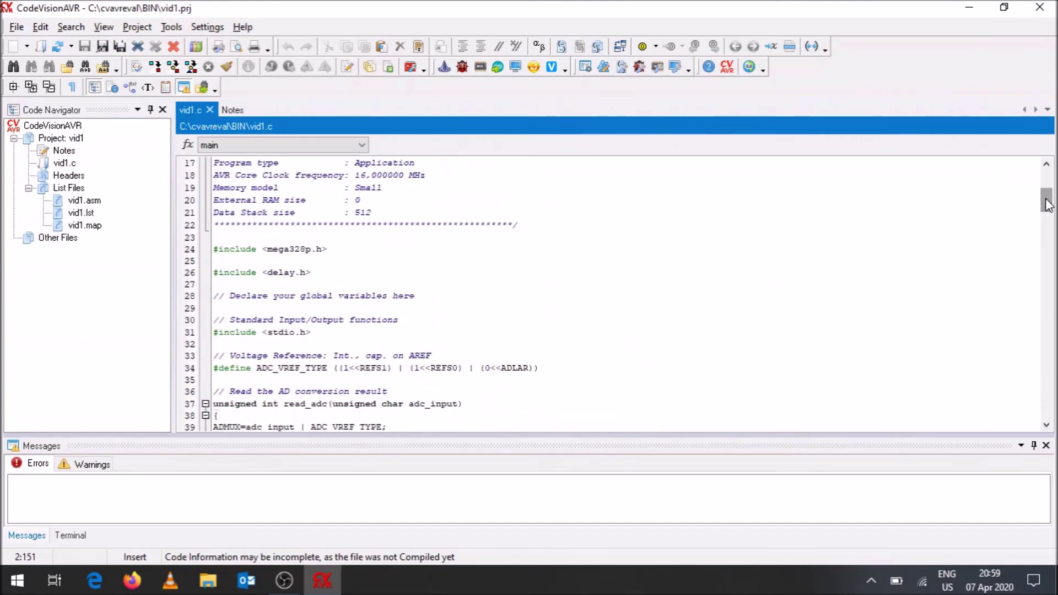